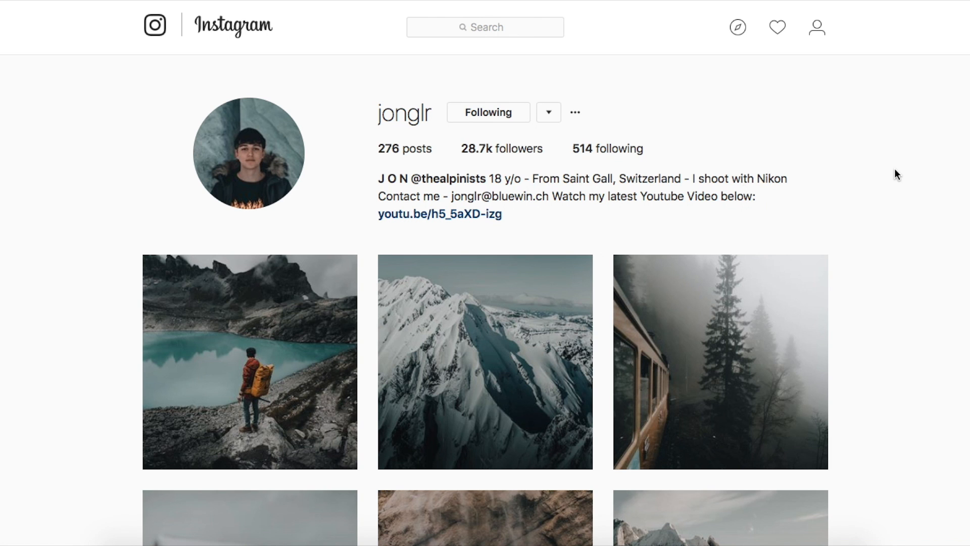
Step: Browse the reference photographer's Instagram photo grid and open the mountain-hut post to study its look
{"action": "scroll", "coordinate": [895, 169], "scroll_direction": "down", "scroll_amount": 5}
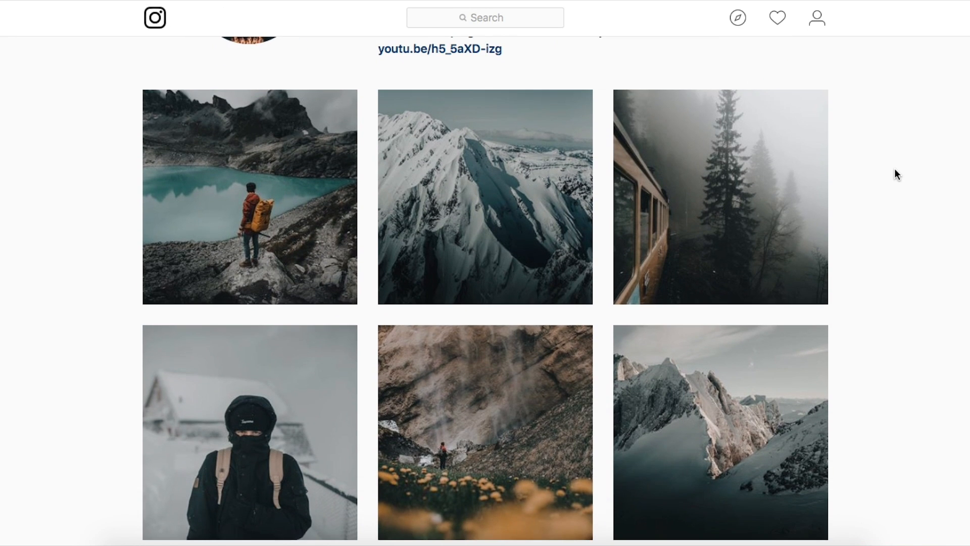
{"action": "scroll", "coordinate": [895, 169], "scroll_direction": "down", "scroll_amount": 1}
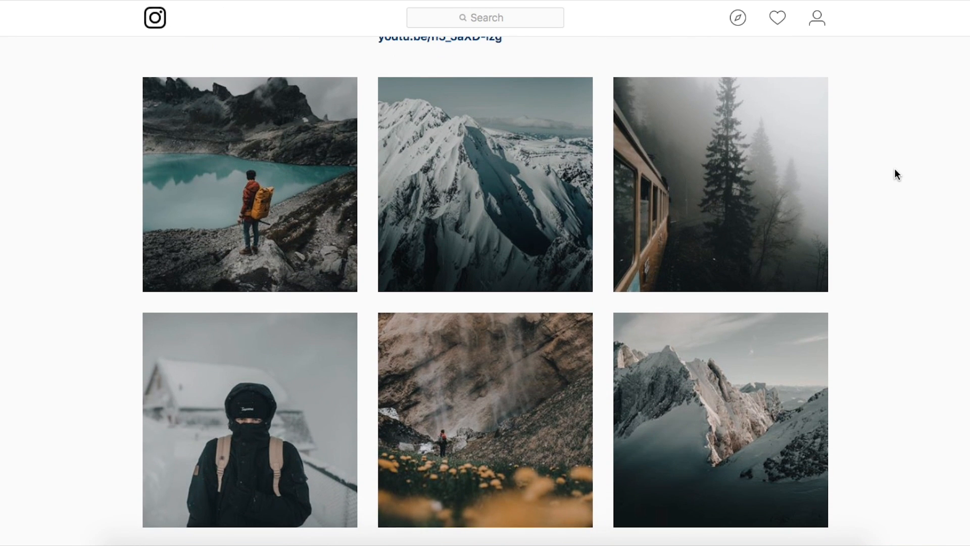
{"action": "scroll", "coordinate": [895, 170], "scroll_direction": "down", "scroll_amount": 6}
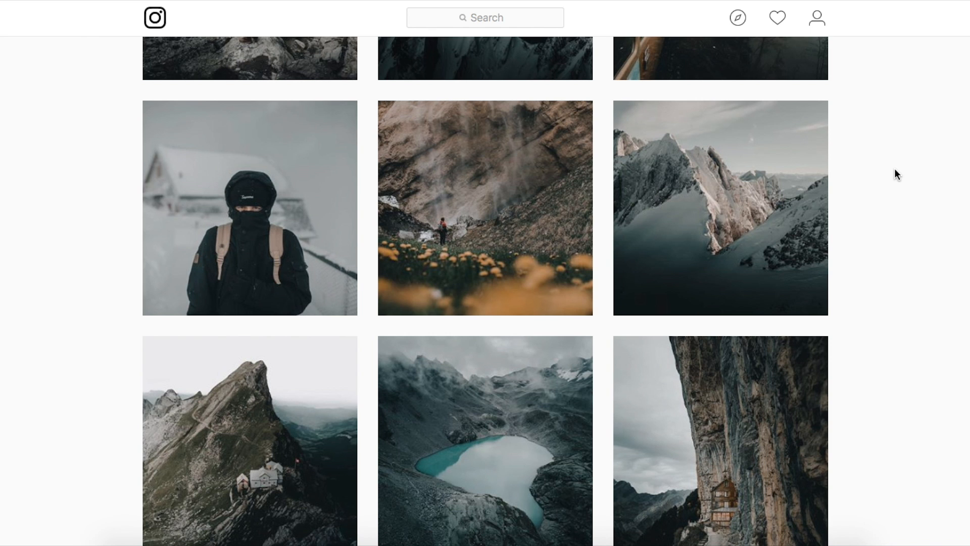
{"action": "scroll", "coordinate": [894, 169], "scroll_direction": "down", "scroll_amount": 3}
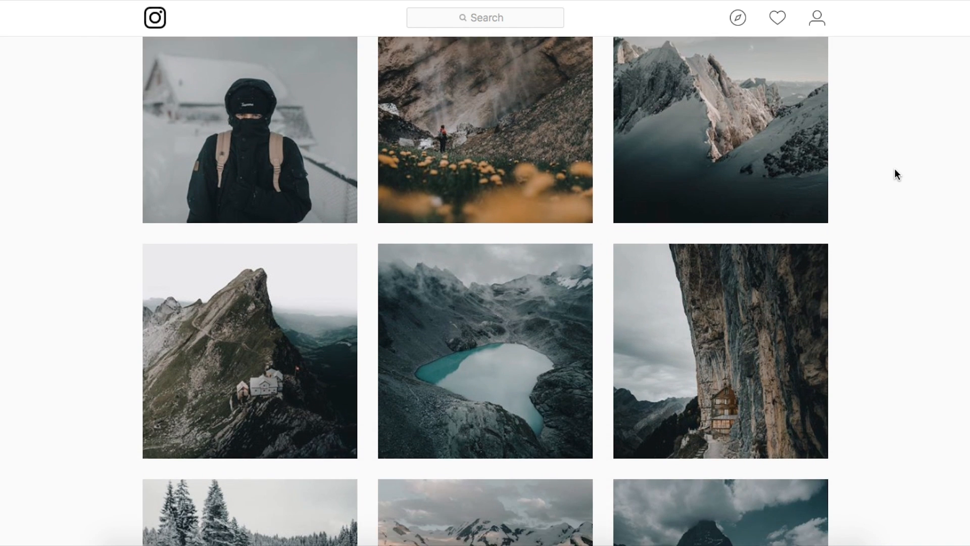
{"action": "scroll", "coordinate": [894, 174], "scroll_direction": "down", "scroll_amount": 3}
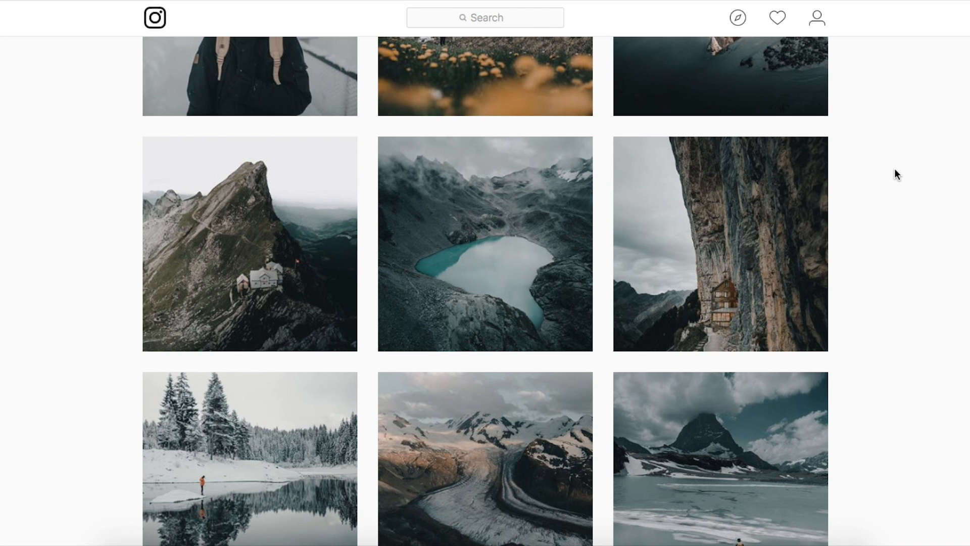
{"action": "scroll", "coordinate": [568, 122], "scroll_direction": "down", "scroll_amount": 2}
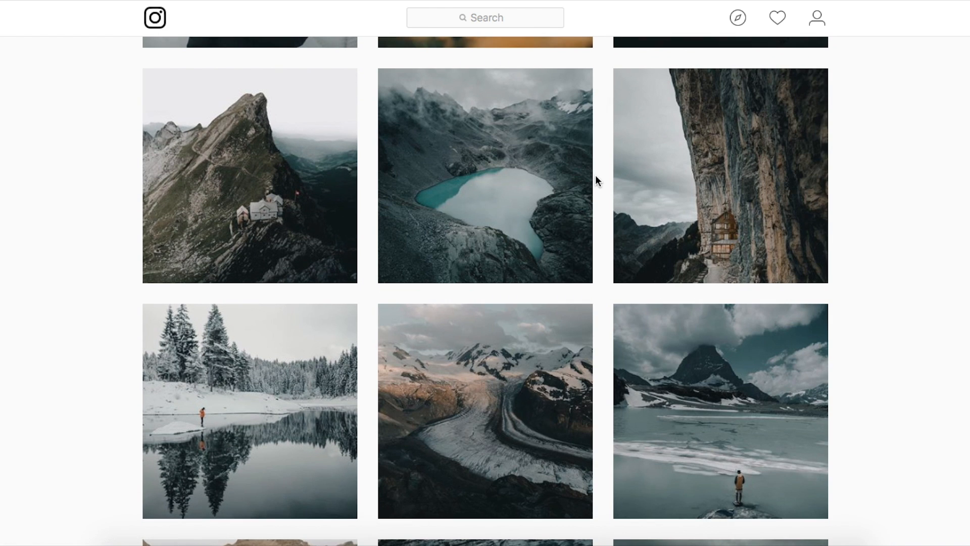
{"action": "left_click", "coordinate": [257, 126]}
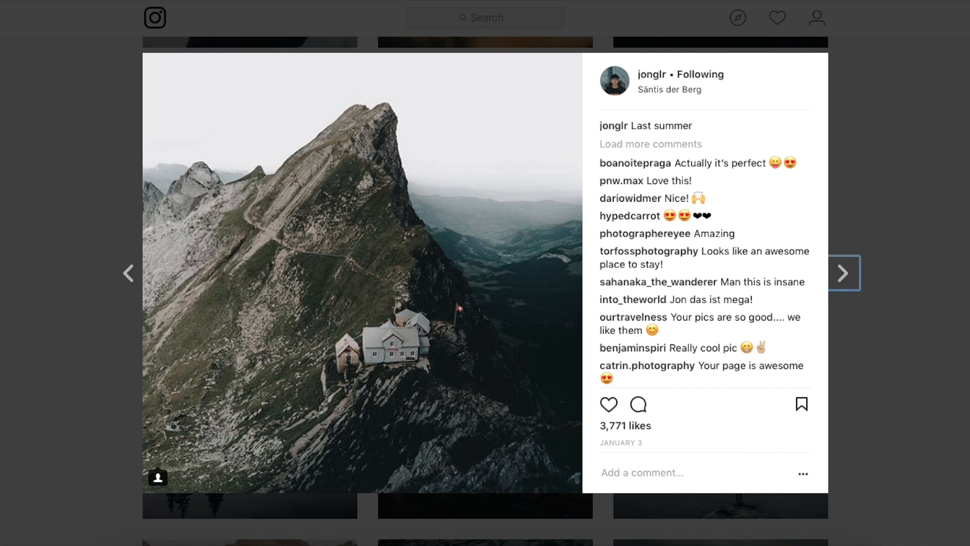
{"action": "left_click", "coordinate": [880, 54]}
{"action": "scroll", "coordinate": [697, 106], "scroll_direction": "up", "scroll_amount": 10}
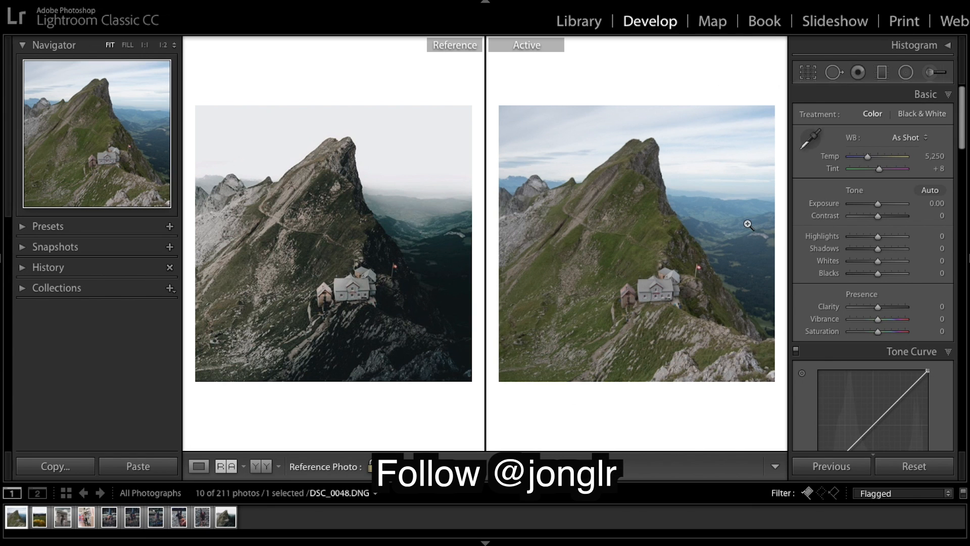
Step: Reset the active photo's develop settings and undo the reset
{"action": "left_click", "coordinate": [914, 466]}
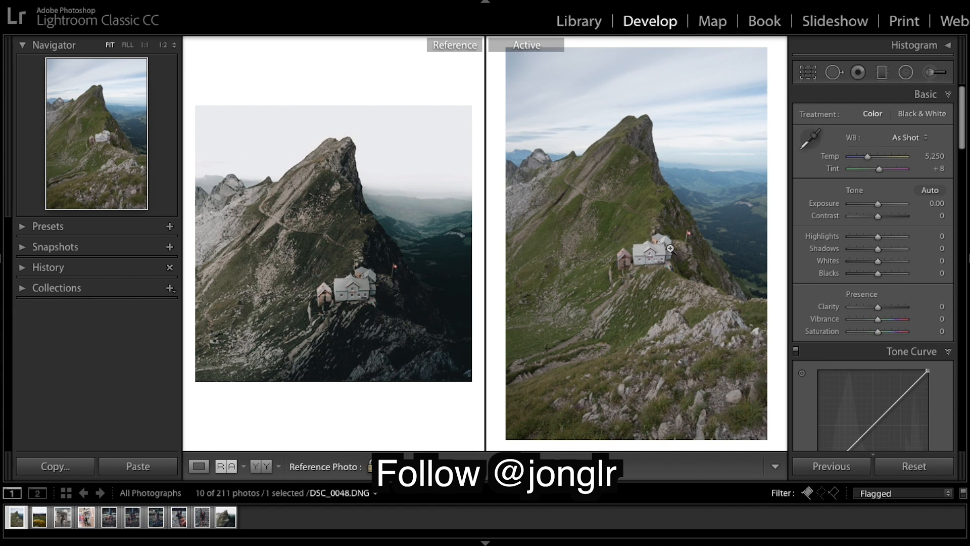
{"action": "key", "text": "ctrl+z"}
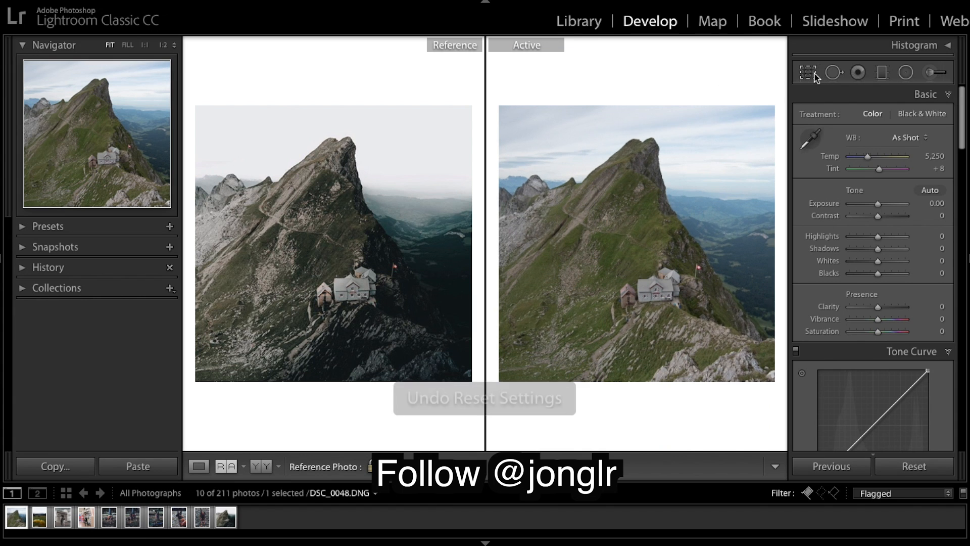
Step: Open the crop overlay on the active photo and leave it without changes
{"action": "left_click", "coordinate": [808, 72]}
{"action": "left_click", "coordinate": [617, 171]}
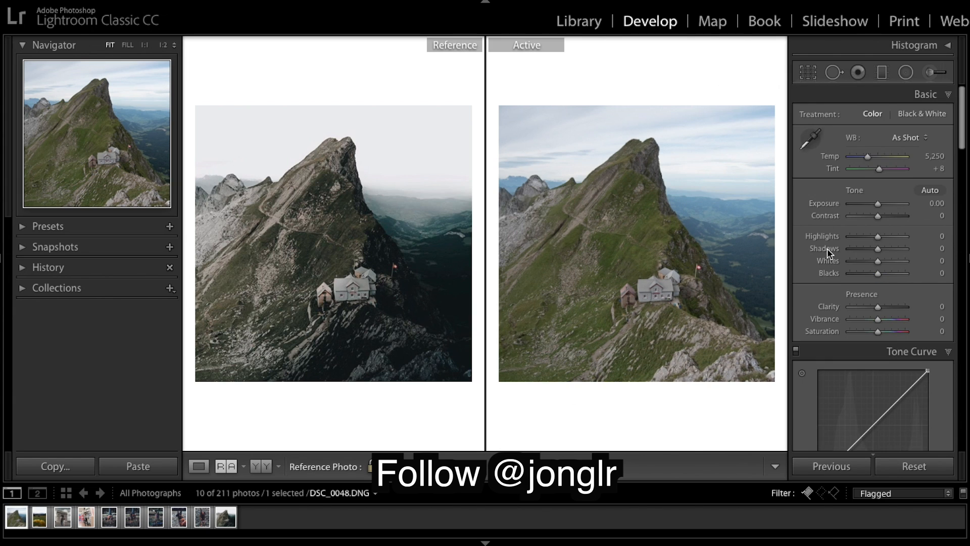
{"action": "scroll", "coordinate": [827, 248], "scroll_direction": "down", "scroll_amount": 2}
{"action": "scroll", "coordinate": [913, 214], "scroll_direction": "up", "scroll_amount": 1}
Step: Enable lens profile corrections for the active photo
{"action": "scroll", "coordinate": [884, 177], "scroll_direction": "down", "scroll_amount": 15}
{"action": "scroll", "coordinate": [889, 197], "scroll_direction": "down", "scroll_amount": 4}
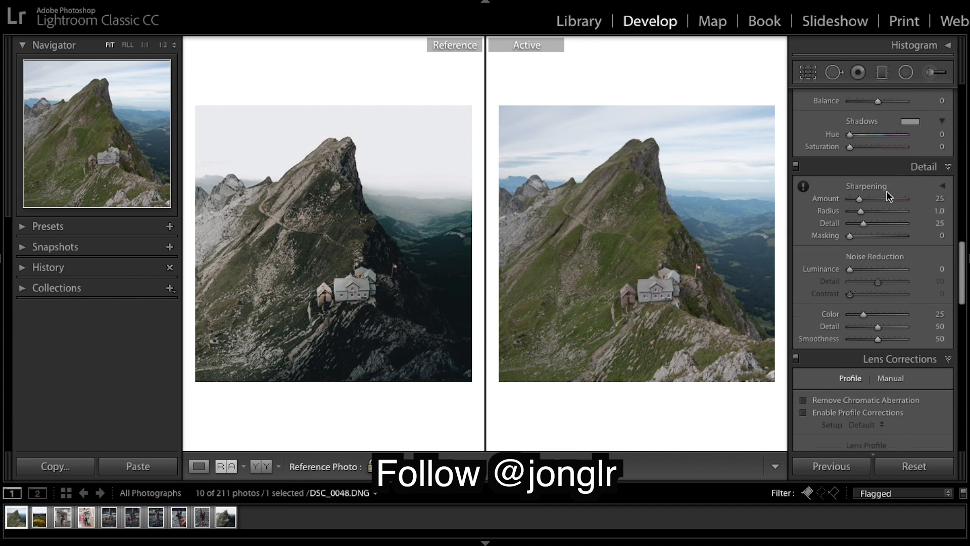
{"action": "left_click", "coordinate": [804, 341]}
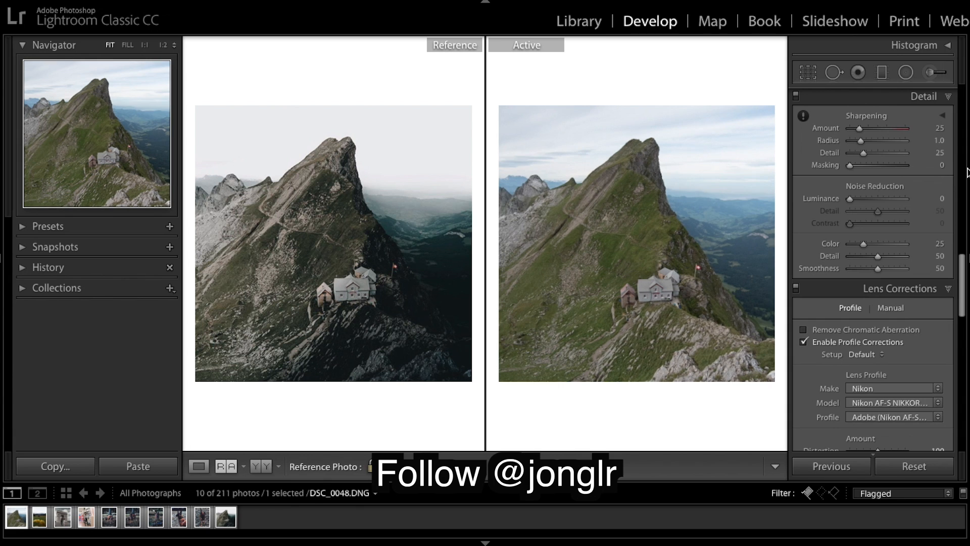
Step: Set the white balance temperature to 6,700
{"action": "scroll", "coordinate": [889, 167], "scroll_direction": "up", "scroll_amount": 12}
{"action": "left_click", "coordinate": [937, 155]}
{"action": "type", "text": "6"}
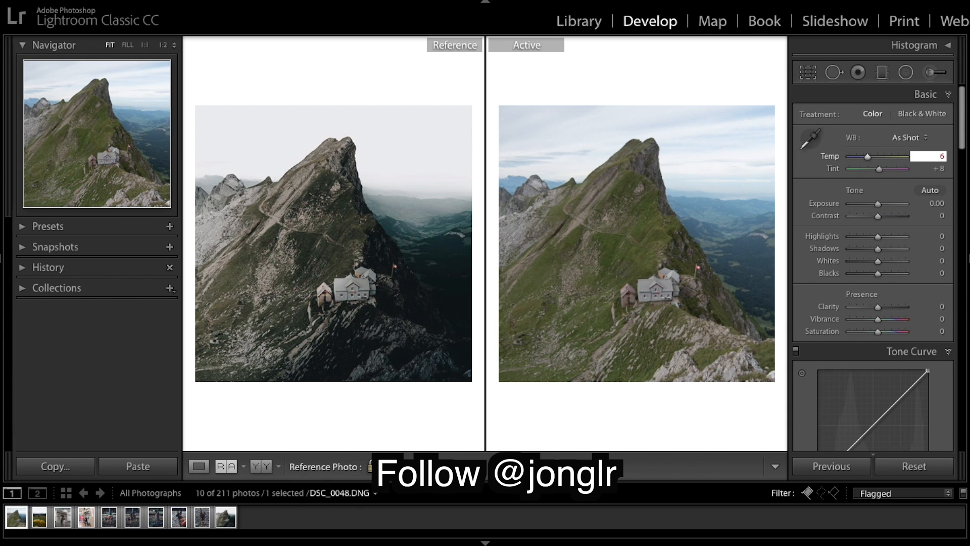
{"action": "type", "text": ",700"}
{"action": "key", "text": "Return"}
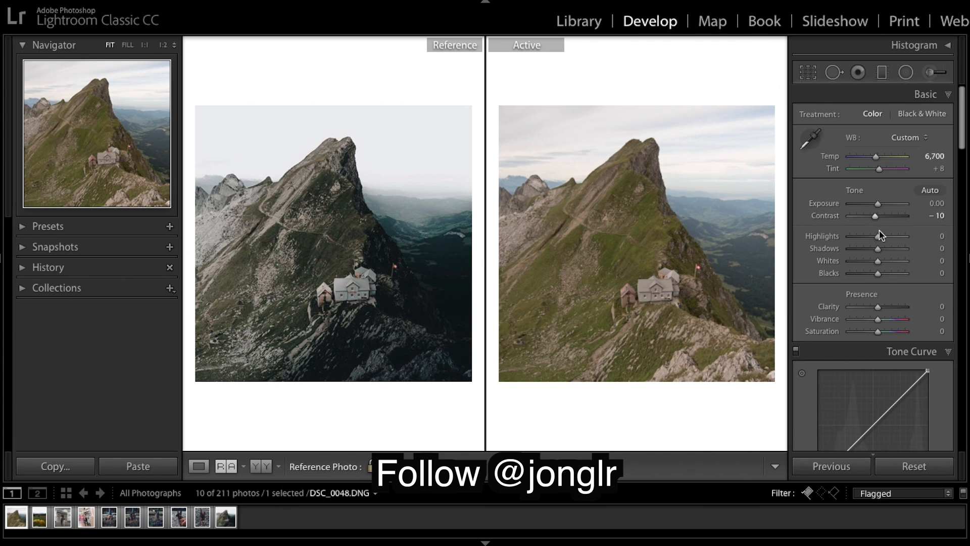
Step: Set the tone sliders to Highlights +87, Whites -41, Shadows +15 and Blacks -96
{"action": "left_click_drag", "start_coordinate": [877, 235], "coordinate": [852, 261]}
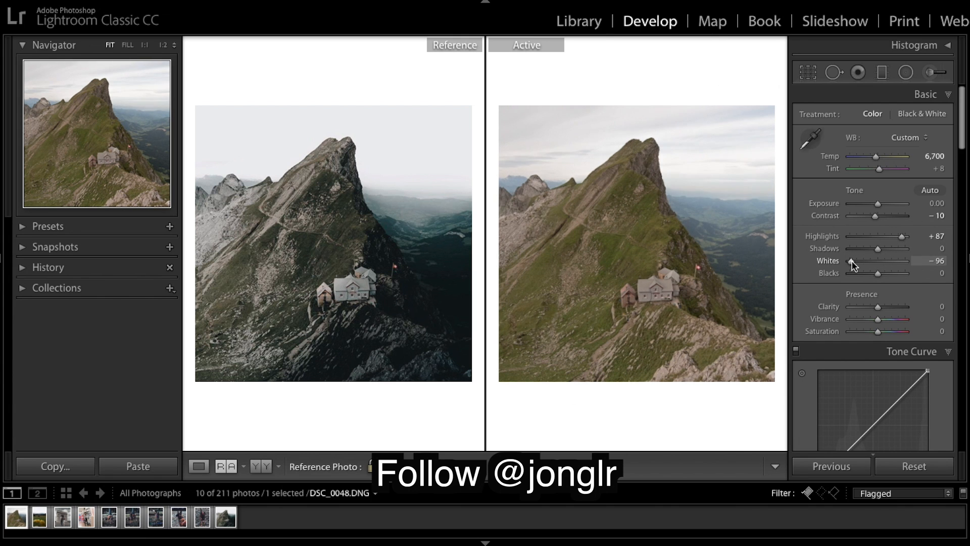
{"action": "left_click_drag", "start_coordinate": [852, 261], "coordinate": [866, 263]}
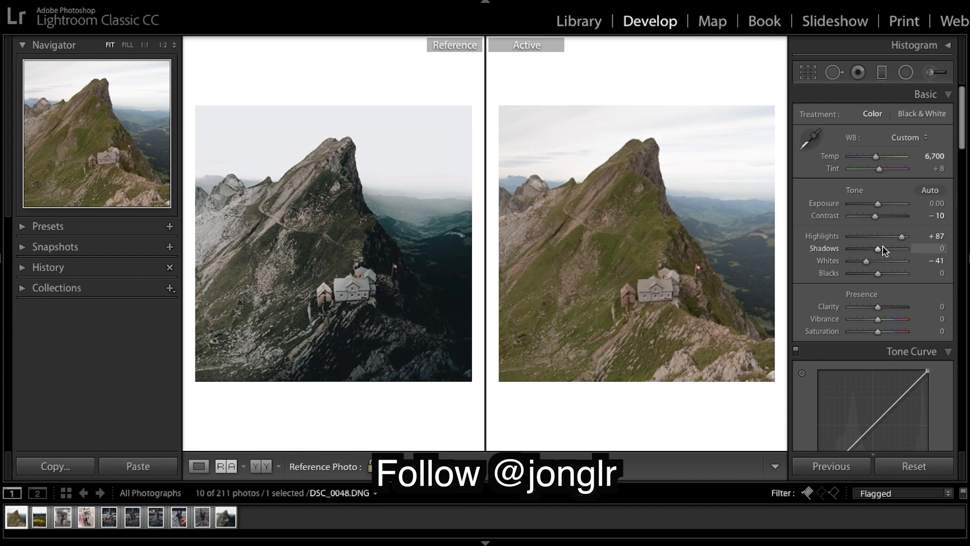
{"action": "left_click_drag", "start_coordinate": [880, 250], "coordinate": [881, 249]}
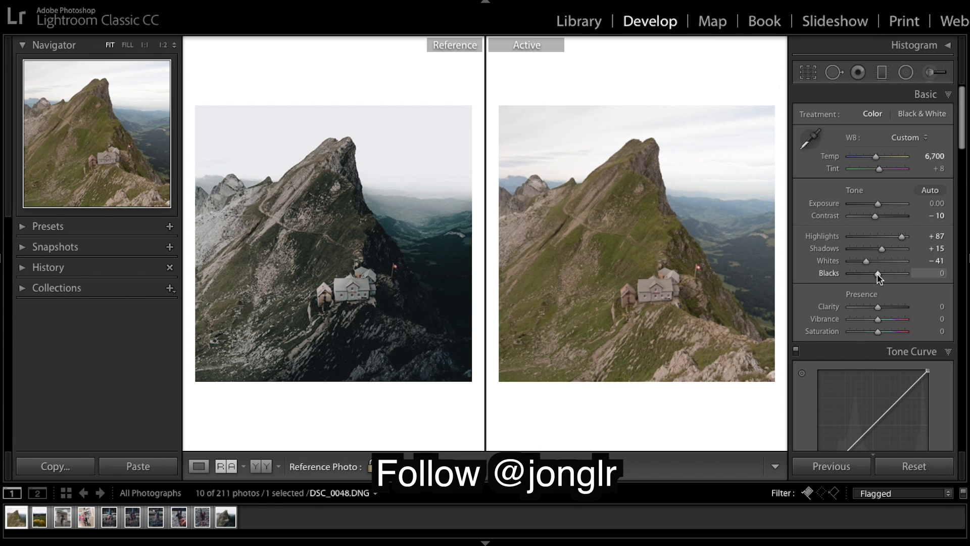
{"action": "left_click_drag", "start_coordinate": [878, 274], "coordinate": [853, 278]}
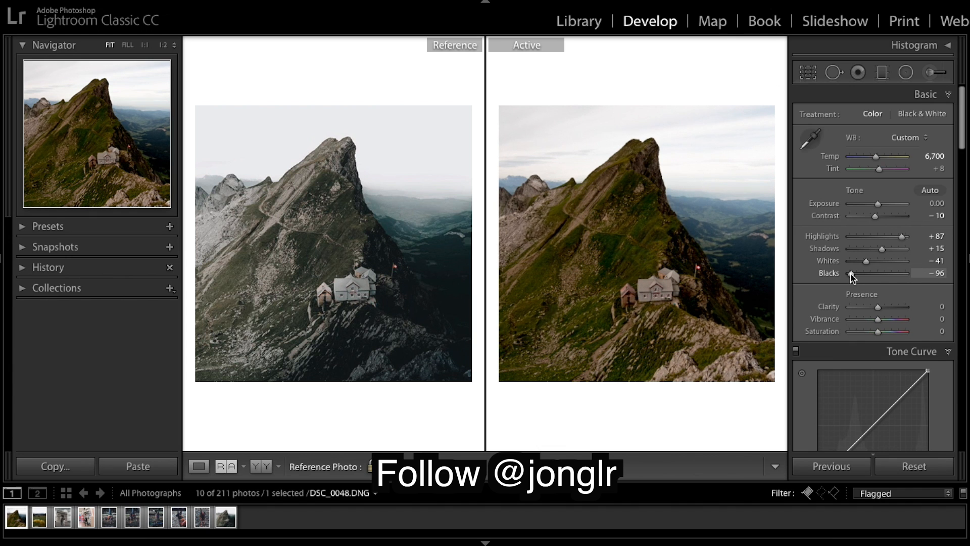
Step: Lower Vibrance to -30 and Saturation to -9
{"action": "scroll", "coordinate": [875, 273], "scroll_direction": "down", "scroll_amount": 3}
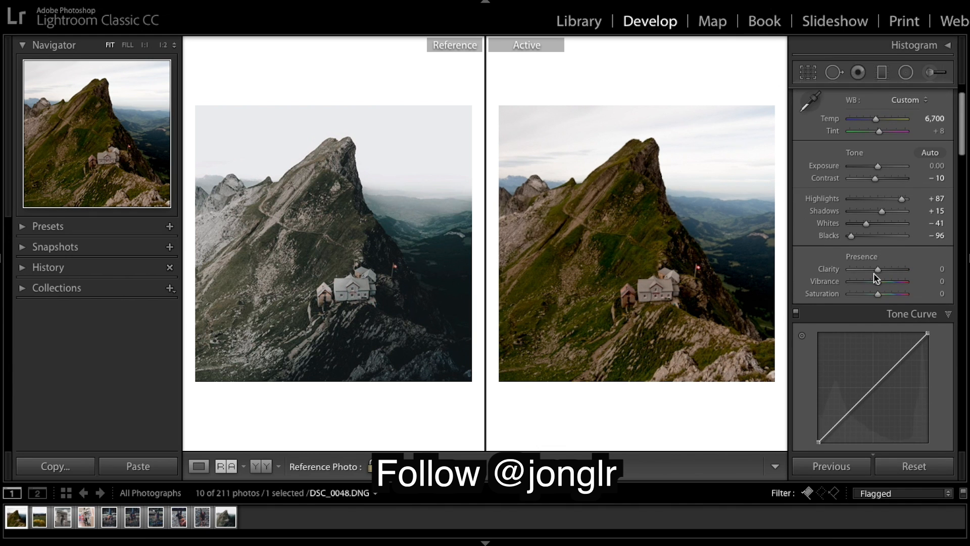
{"action": "left_click_drag", "start_coordinate": [876, 286], "coordinate": [870, 286]}
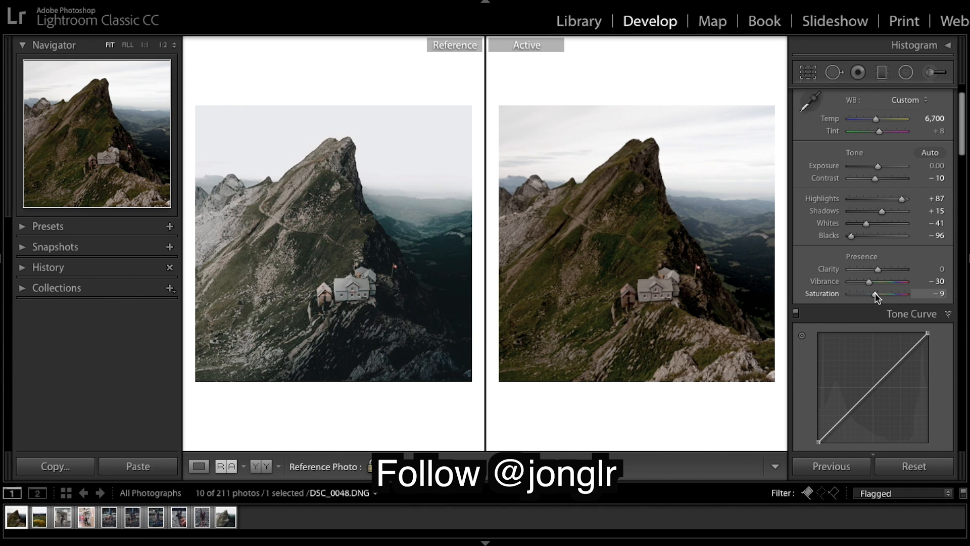
Step: Raise the tone curve's black point and shape an S-curve with the white point lowered to about 87%
{"action": "scroll", "coordinate": [822, 306], "scroll_direction": "down", "scroll_amount": 5}
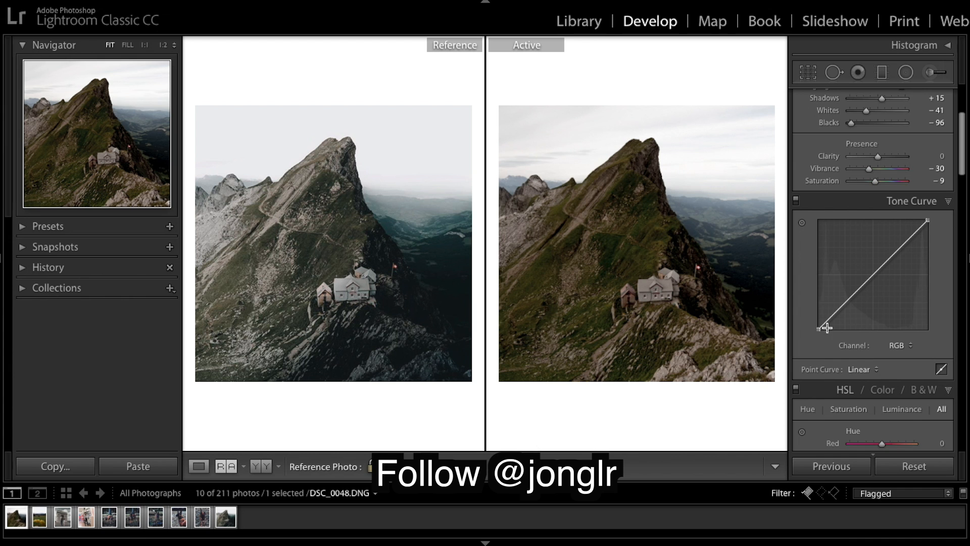
{"action": "mouse_move", "coordinate": [819, 328]}
{"action": "left_mouse_down"}
{"action": "mouse_move", "coordinate": [813, 317]}
{"action": "mouse_move", "coordinate": [812, 326]}
{"action": "left_mouse_up"}
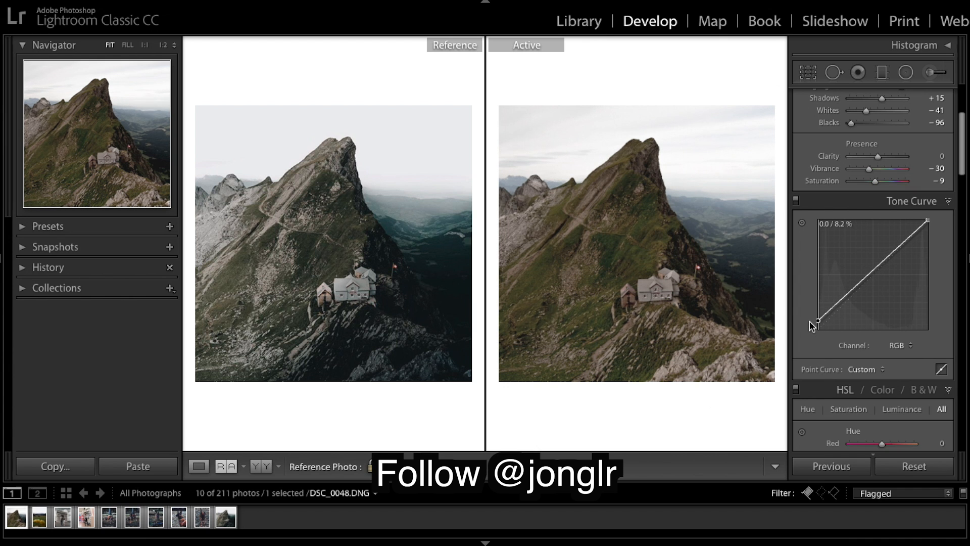
{"action": "left_click_drag", "start_coordinate": [844, 297], "coordinate": [931, 233]}
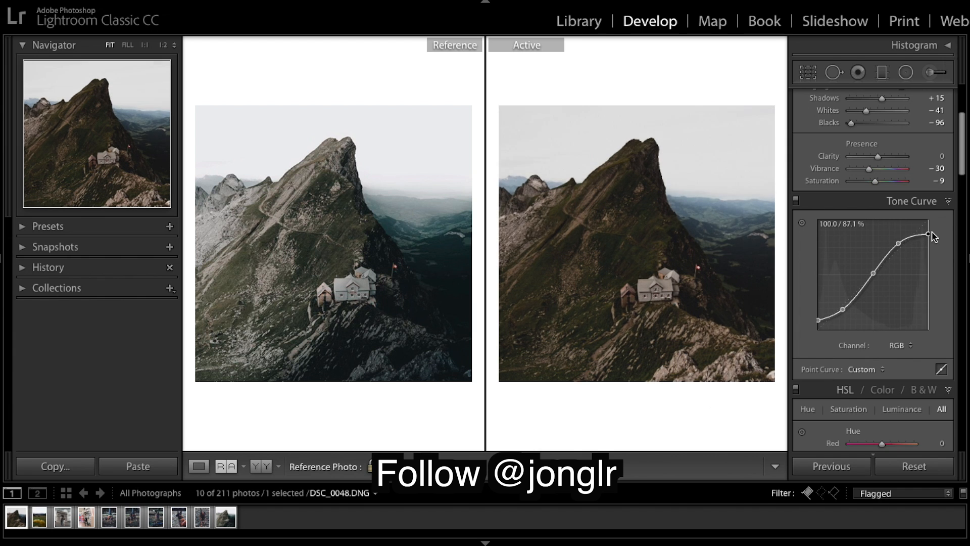
Step: Compare the edit with the original and try nudging an upper tone curve point, undoing the nudge
{"action": "key", "text": "ctrl+z"}
{"action": "key", "text": "backslash"}
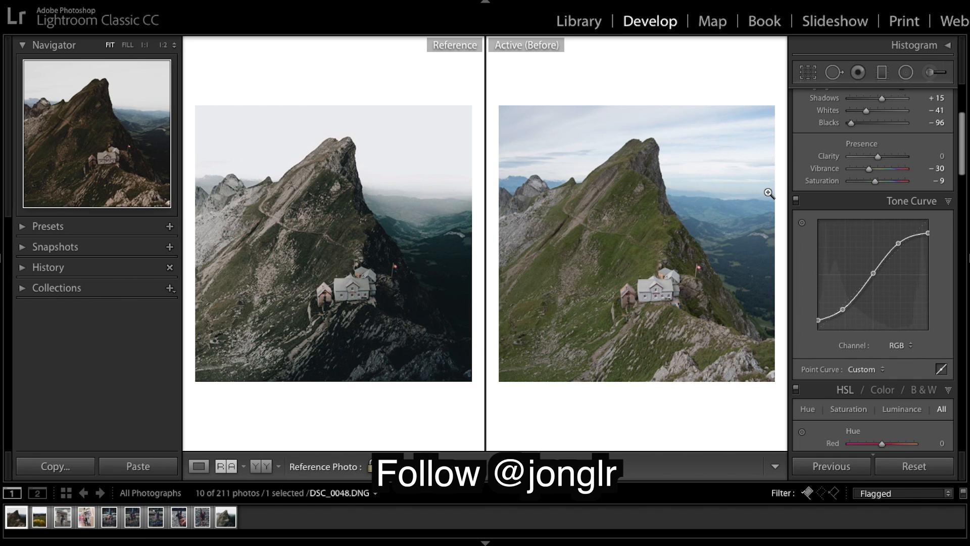
{"action": "key", "text": "backslash"}
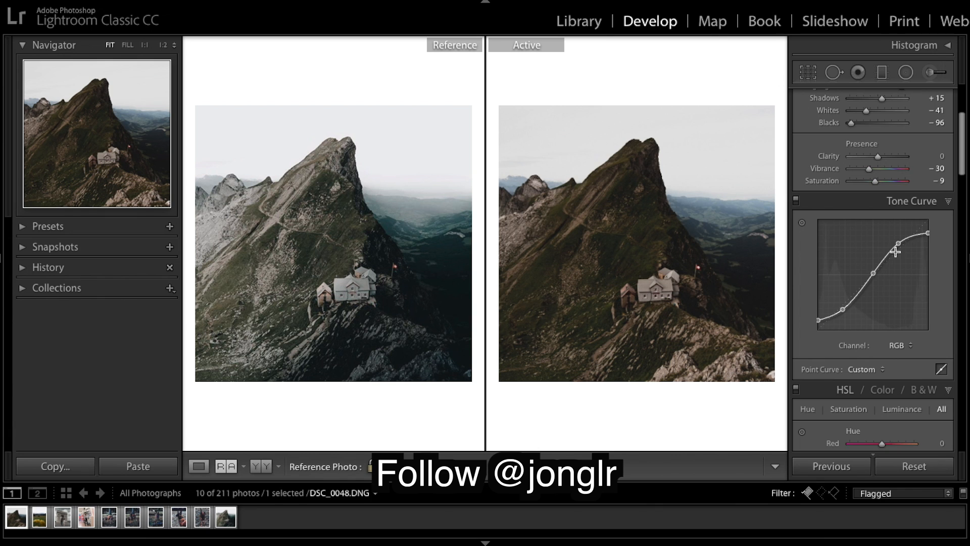
{"action": "left_click_drag", "start_coordinate": [899, 247], "coordinate": [898, 244]}
{"action": "key", "text": "ctrl+z"}
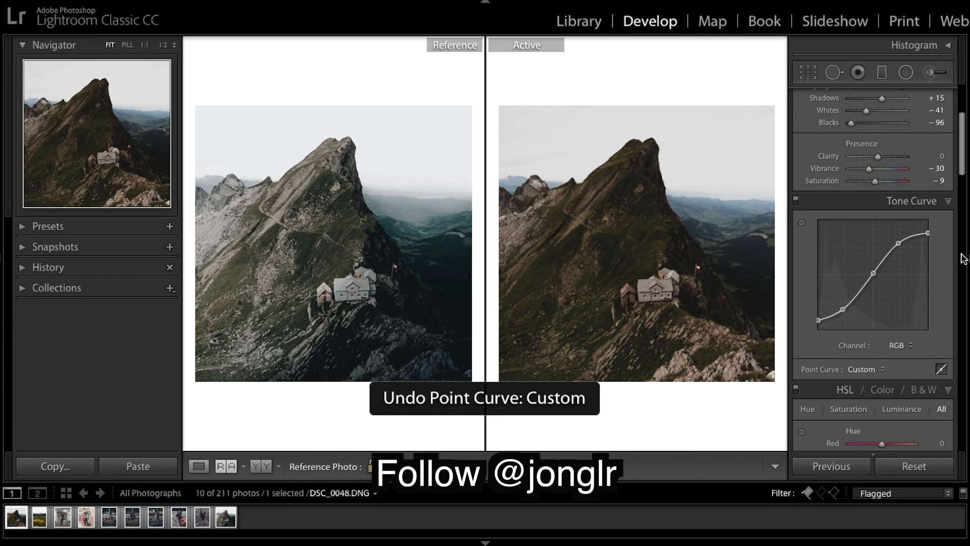
Step: Add a graduated filter angled diagonally across the mountain hut area of the photo
{"action": "scroll", "coordinate": [859, 200], "scroll_direction": "up", "scroll_amount": 3}
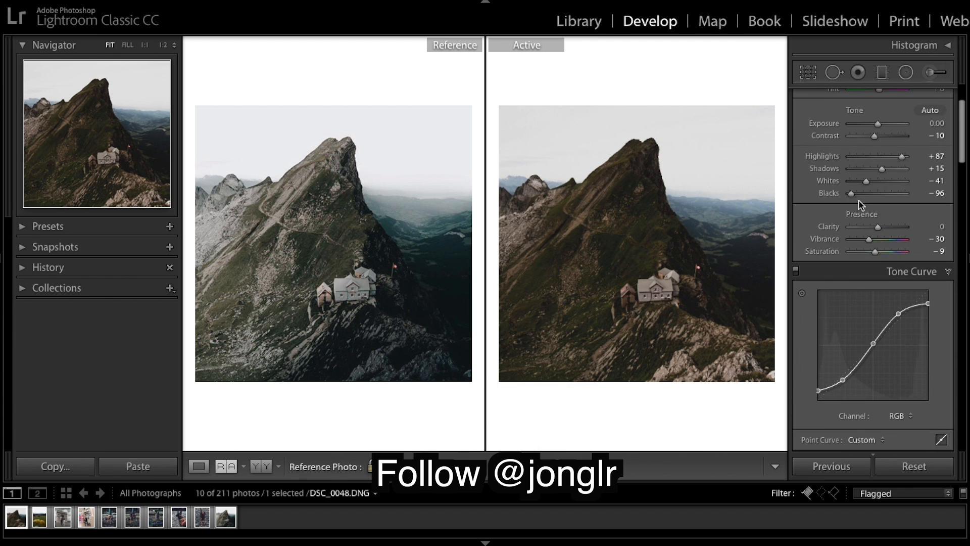
{"action": "scroll", "coordinate": [859, 200], "scroll_direction": "down", "scroll_amount": 6}
{"action": "scroll", "coordinate": [859, 201], "scroll_direction": "down", "scroll_amount": 2}
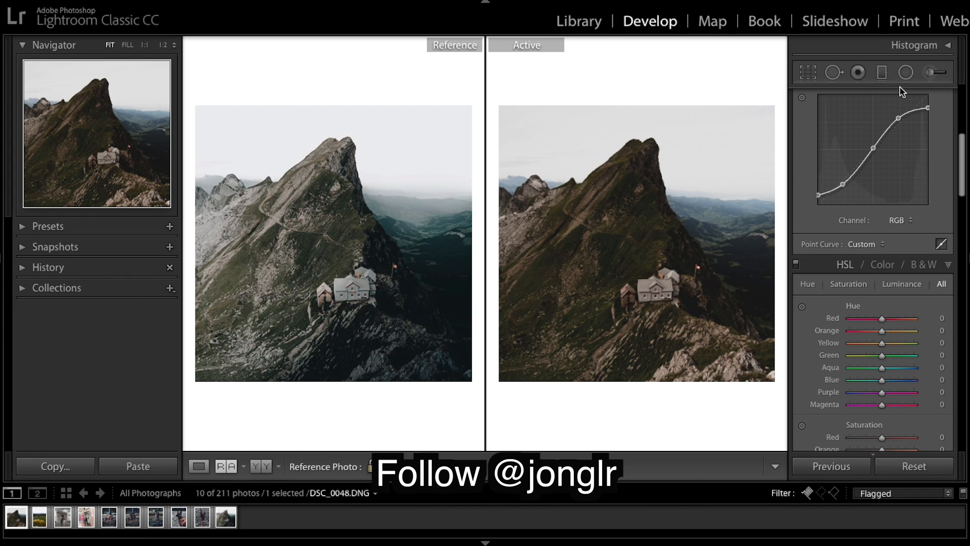
{"action": "left_click", "coordinate": [881, 73]}
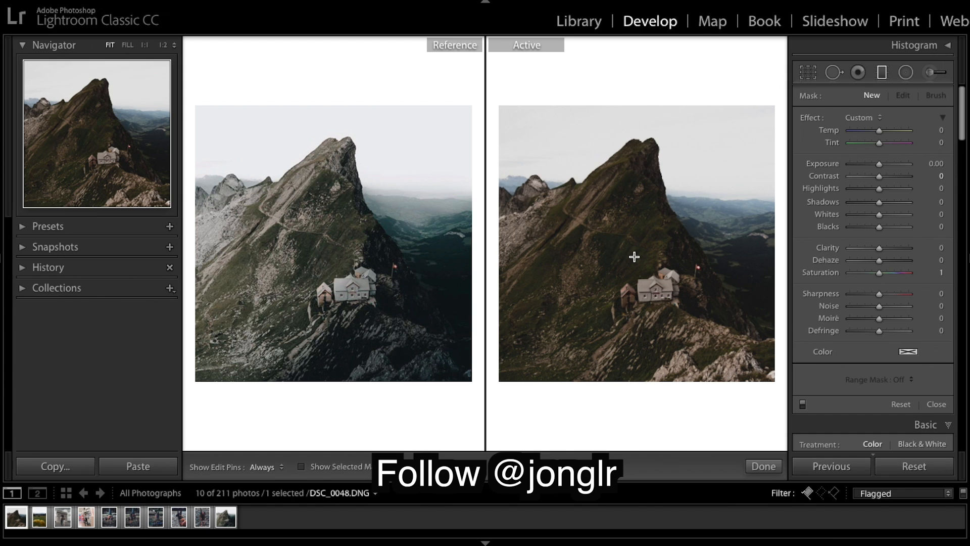
{"action": "left_click_drag", "start_coordinate": [634, 257], "coordinate": [642, 285]}
{"action": "left_click_drag", "start_coordinate": [645, 284], "coordinate": [621, 258]}
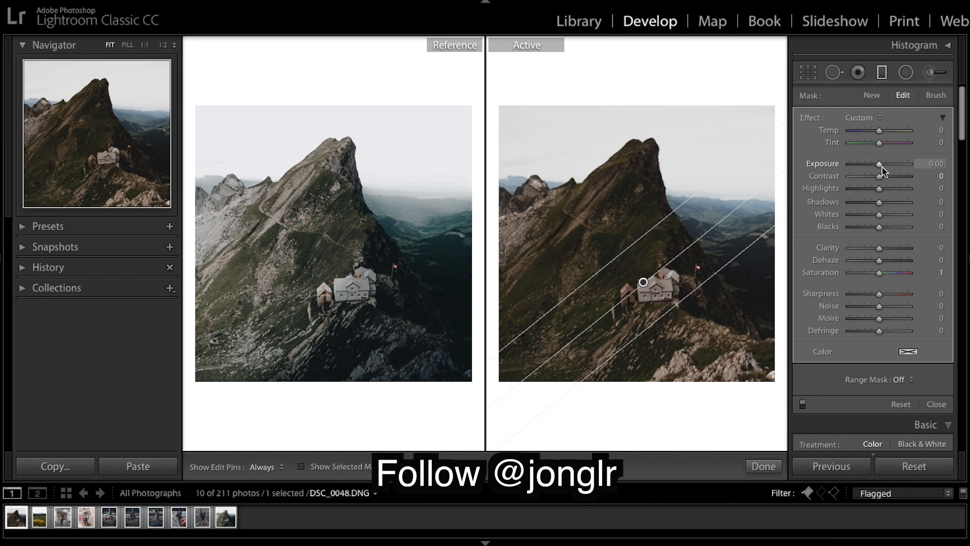
Step: Set the graduated filter's Exposure to 0.60 and Whites to 11, and reset its Saturation to 0
{"action": "left_click_drag", "start_coordinate": [880, 164], "coordinate": [885, 170]}
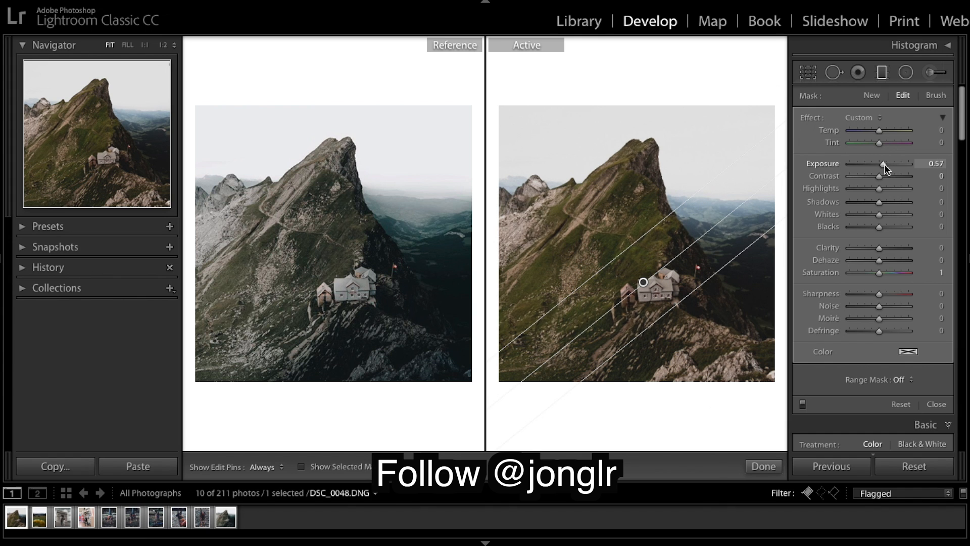
{"action": "left_click_drag", "start_coordinate": [886, 169], "coordinate": [885, 166]}
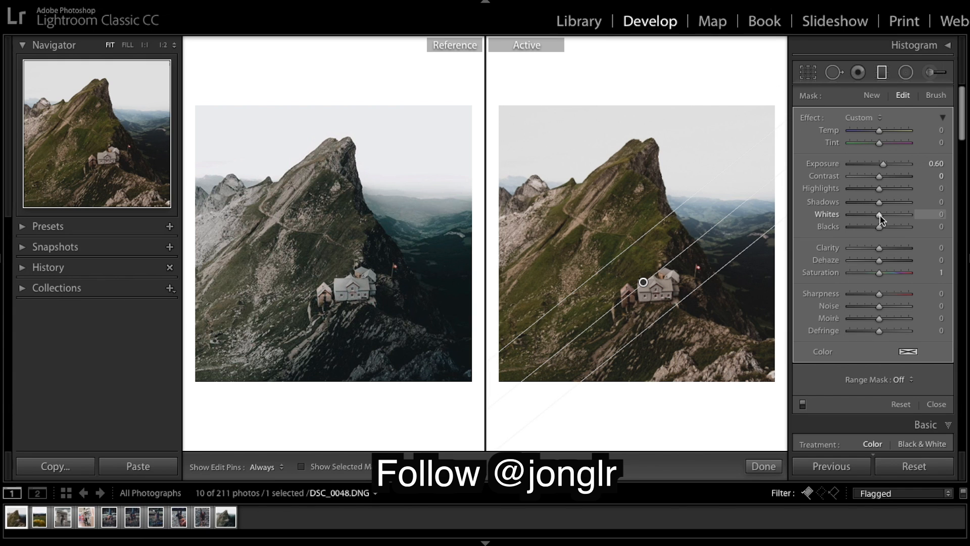
{"action": "left_click_drag", "start_coordinate": [883, 216], "coordinate": [883, 217]}
{"action": "double_click", "coordinate": [818, 273]}
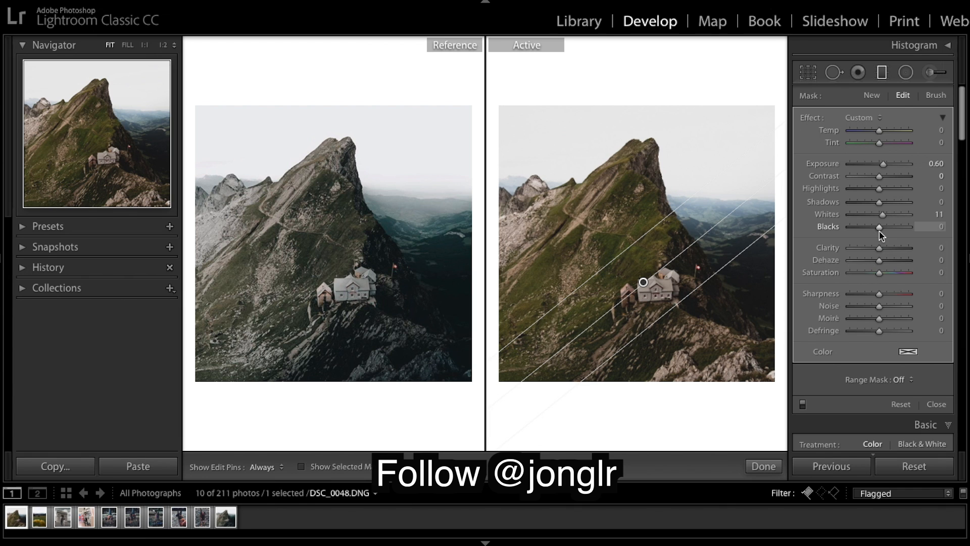
Step: Close the graduated filter and set the HSL hues: Orange +20, Yellow -18, Green -44
{"action": "left_click", "coordinate": [765, 467]}
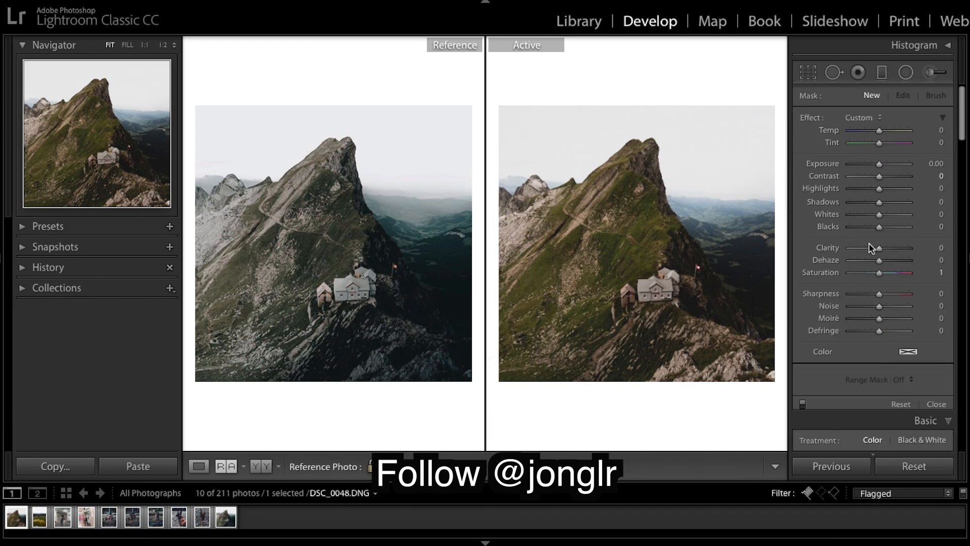
{"action": "scroll", "coordinate": [888, 201], "scroll_direction": "down", "scroll_amount": 5}
{"action": "scroll", "coordinate": [889, 200], "scroll_direction": "down", "scroll_amount": 8}
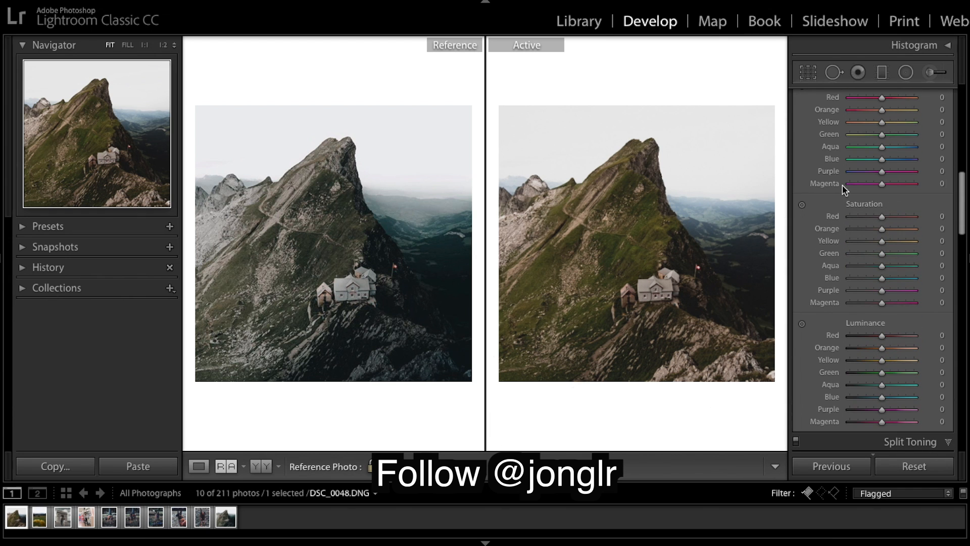
{"action": "scroll", "coordinate": [883, 133], "scroll_direction": "up", "scroll_amount": 1}
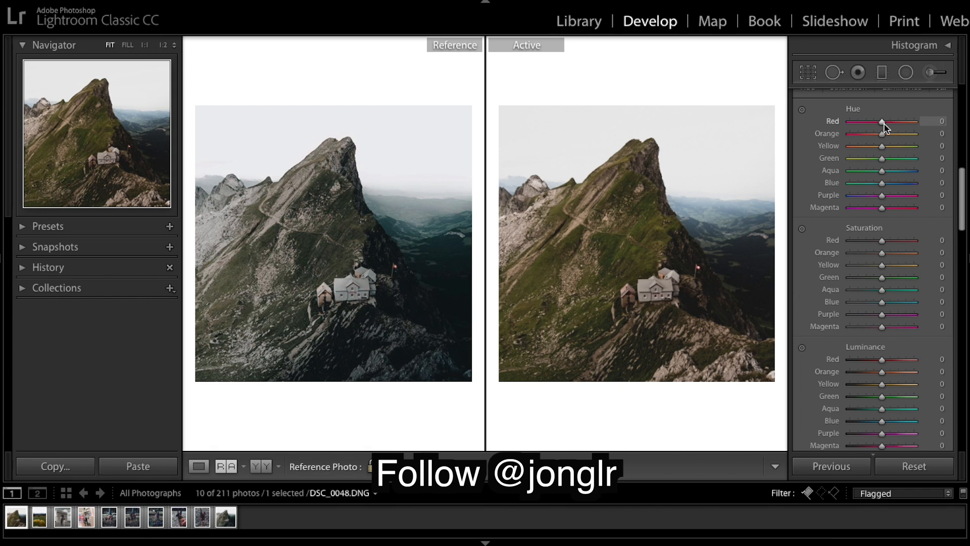
{"action": "left_click_drag", "start_coordinate": [884, 133], "coordinate": [892, 138]}
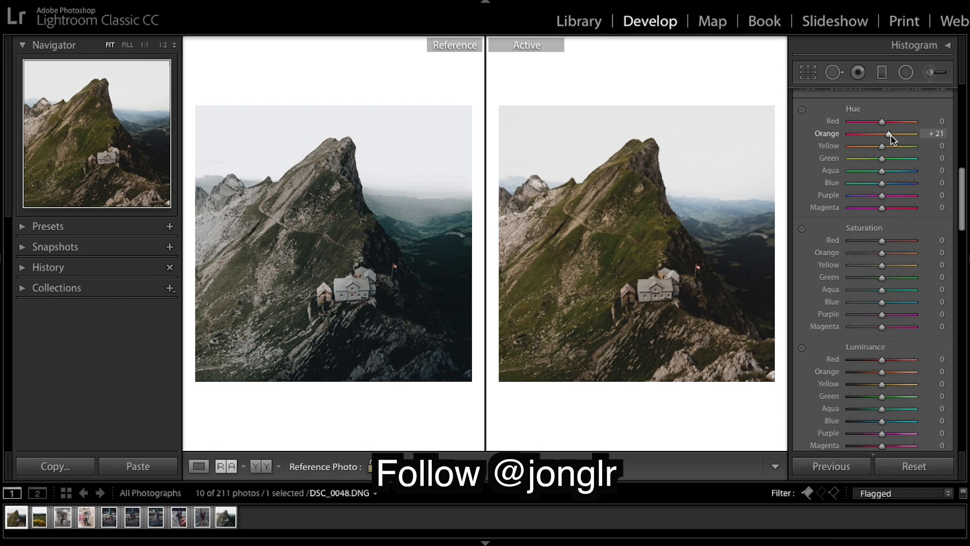
{"action": "left_click_drag", "start_coordinate": [891, 135], "coordinate": [889, 135]}
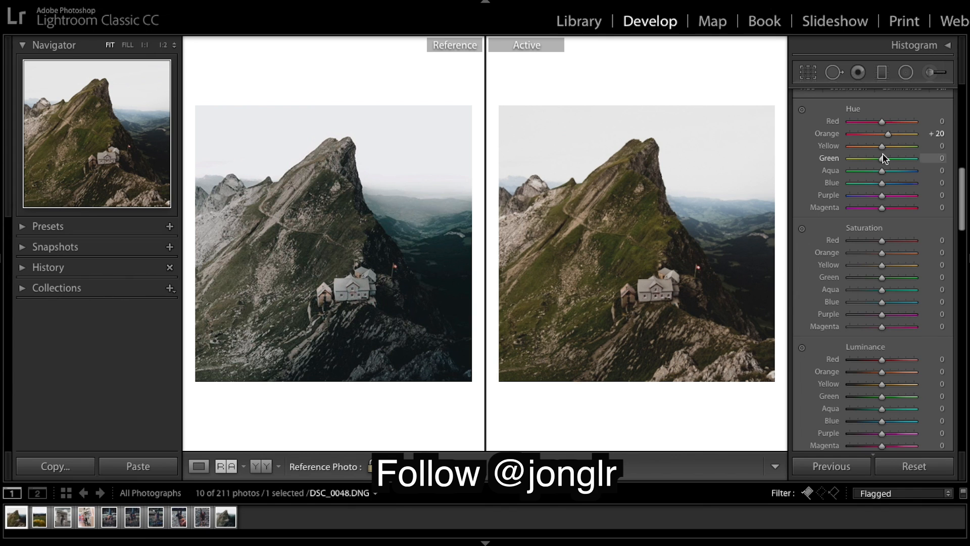
{"action": "mouse_move", "coordinate": [888, 134]}
{"action": "left_mouse_down"}
{"action": "mouse_move", "coordinate": [851, 136]}
{"action": "mouse_move", "coordinate": [909, 138]}
{"action": "mouse_move", "coordinate": [892, 140]}
{"action": "left_mouse_up"}
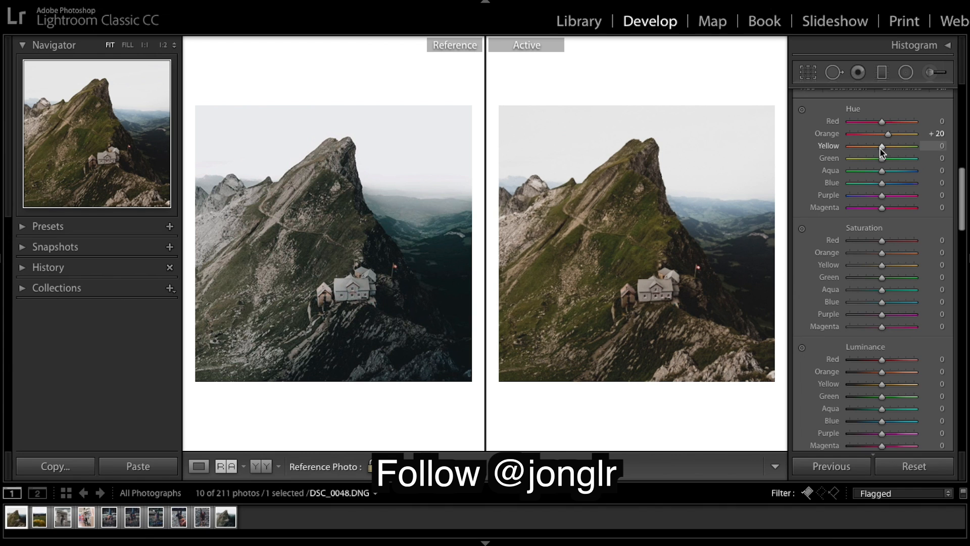
{"action": "left_click_drag", "start_coordinate": [879, 148], "coordinate": [874, 152]}
{"action": "mouse_move", "coordinate": [876, 150]}
{"action": "left_mouse_down"}
{"action": "mouse_move", "coordinate": [850, 146]}
{"action": "mouse_move", "coordinate": [877, 149]}
{"action": "left_mouse_up"}
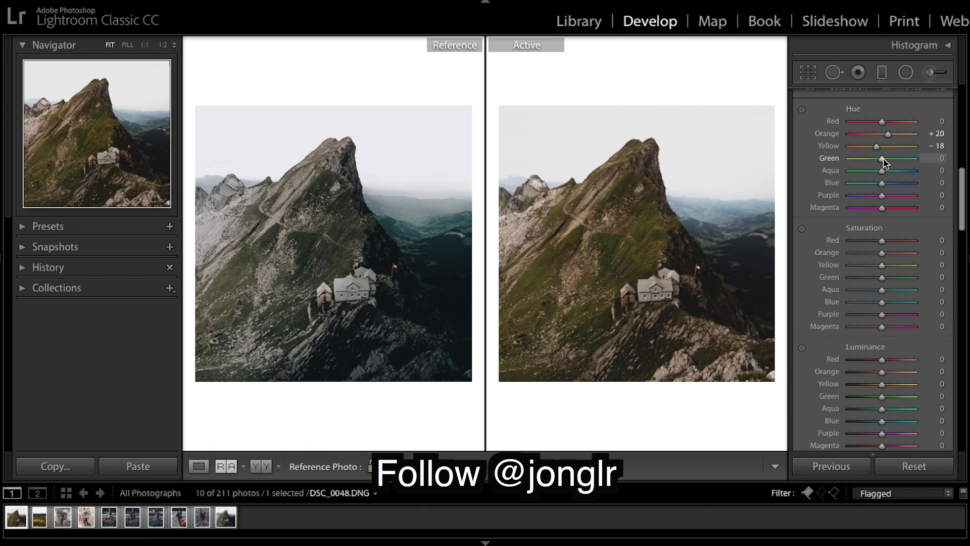
{"action": "left_click_drag", "start_coordinate": [880, 158], "coordinate": [866, 160]}
{"action": "left_click_drag", "start_coordinate": [866, 158], "coordinate": [867, 160]}
Step: Lower HSL saturation for Green to -65, Yellow to -53 and Orange to -35
{"action": "scroll", "coordinate": [887, 189], "scroll_direction": "down", "scroll_amount": 4}
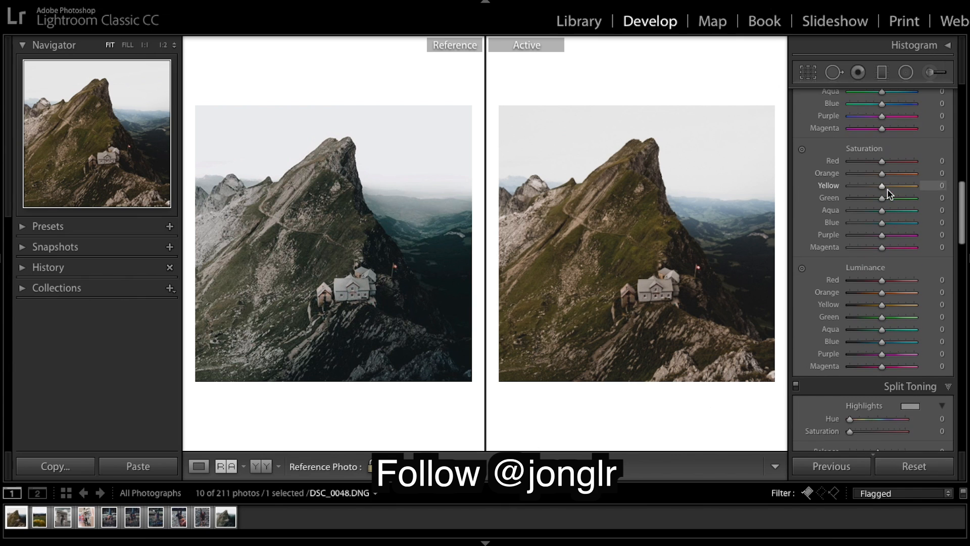
{"action": "scroll", "coordinate": [896, 174], "scroll_direction": "up", "scroll_amount": 1}
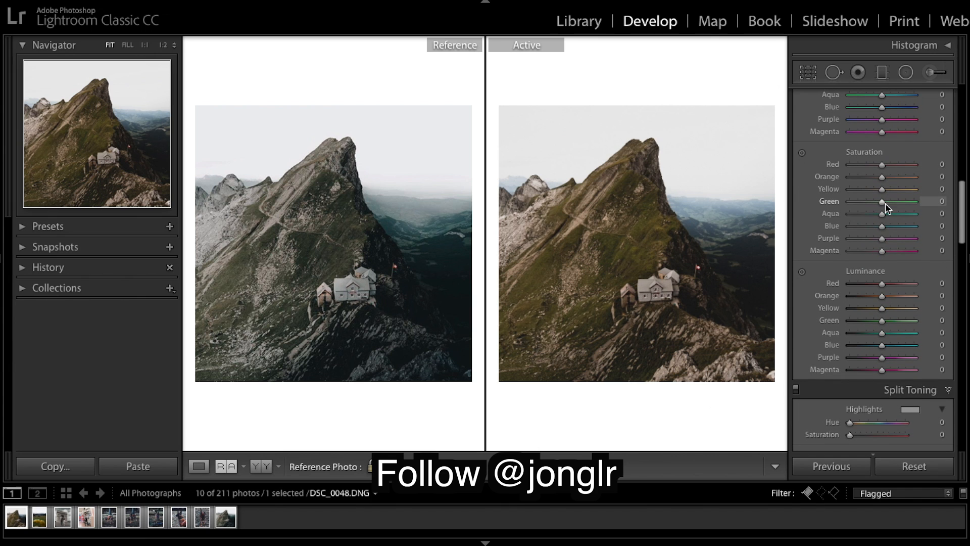
{"action": "left_click_drag", "start_coordinate": [881, 202], "coordinate": [862, 204]}
{"action": "left_click_drag", "start_coordinate": [882, 189], "coordinate": [862, 190]}
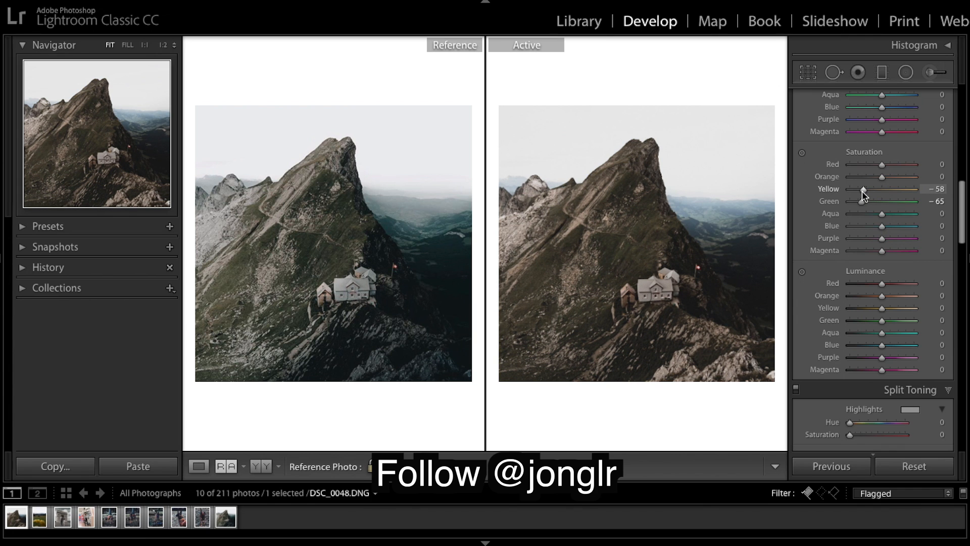
{"action": "left_click_drag", "start_coordinate": [863, 192], "coordinate": [862, 189]}
{"action": "left_click_drag", "start_coordinate": [862, 190], "coordinate": [864, 192]}
{"action": "scroll", "coordinate": [865, 192], "scroll_direction": "up", "scroll_amount": 1}
{"action": "mouse_move", "coordinate": [877, 193]}
{"action": "left_mouse_down"}
{"action": "mouse_move", "coordinate": [918, 195]}
{"action": "mouse_move", "coordinate": [812, 187]}
{"action": "mouse_move", "coordinate": [868, 194]}
{"action": "mouse_move", "coordinate": [838, 189]}
{"action": "mouse_move", "coordinate": [869, 207]}
{"action": "left_mouse_up"}
Step: Shift the HSL hues of Aqua to +37 and Blue to -31
{"action": "scroll", "coordinate": [892, 146], "scroll_direction": "up", "scroll_amount": 3}
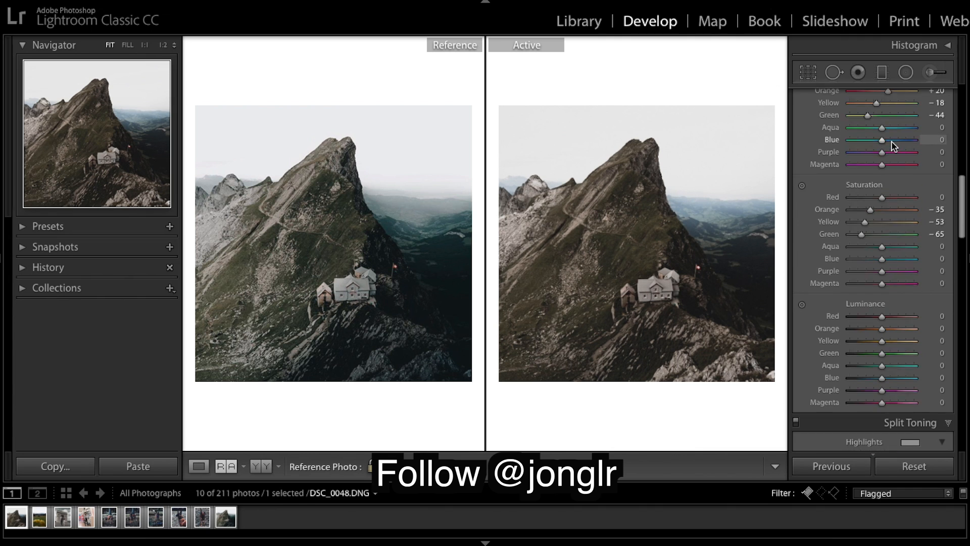
{"action": "left_click_drag", "start_coordinate": [883, 192], "coordinate": [894, 193]}
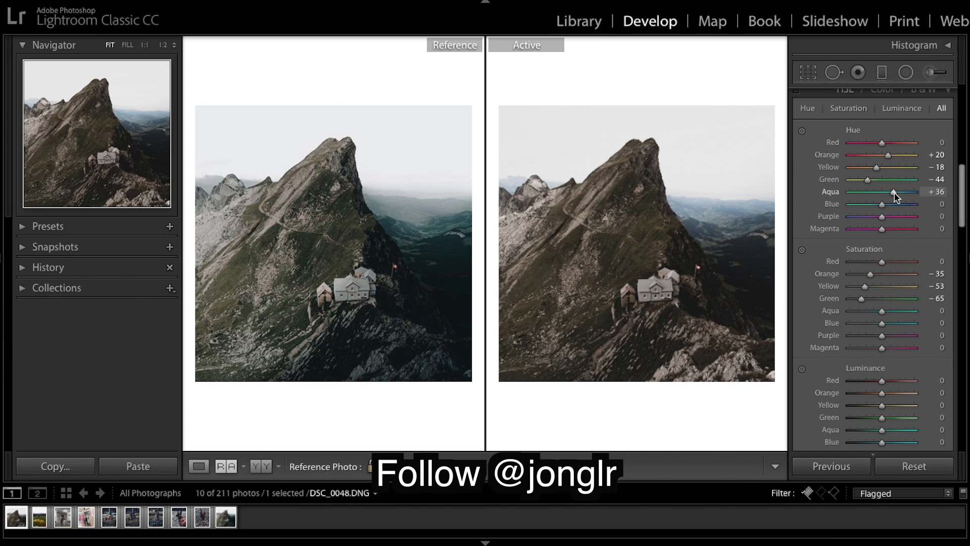
{"action": "left_click_drag", "start_coordinate": [895, 193], "coordinate": [871, 210]}
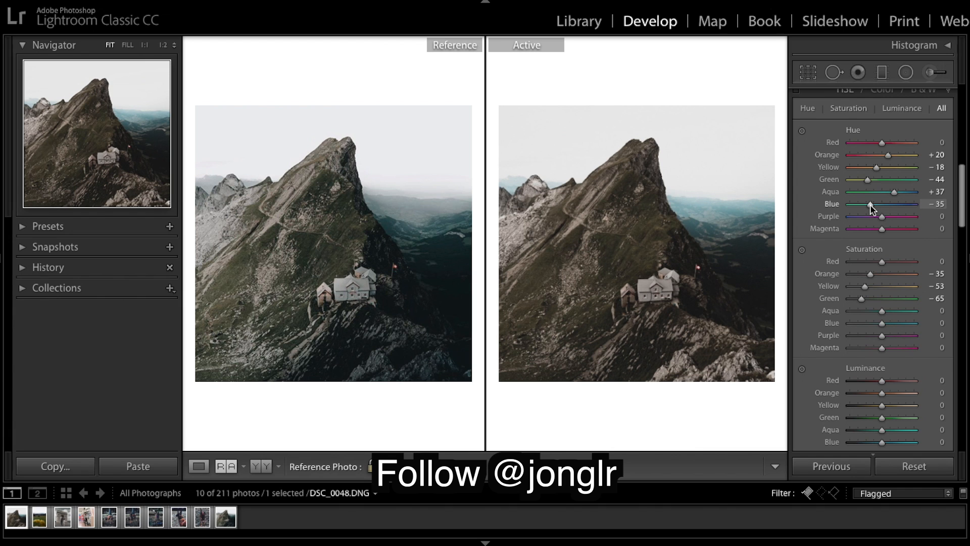
{"action": "left_click_drag", "start_coordinate": [871, 210], "coordinate": [873, 206]}
Step: Lower HSL saturation for Aqua to -41 and Blue to -68
{"action": "scroll", "coordinate": [890, 233], "scroll_direction": "down", "scroll_amount": 3}
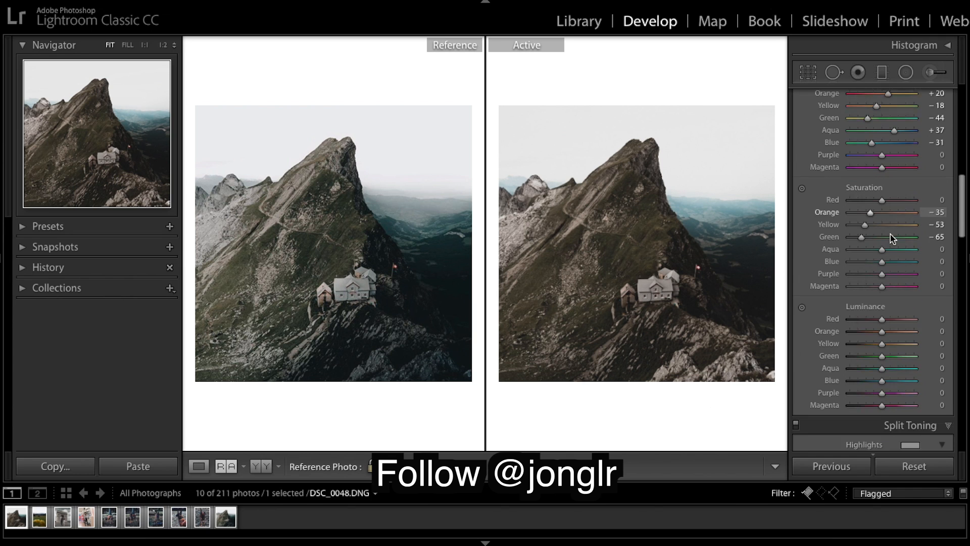
{"action": "left_click_drag", "start_coordinate": [882, 228], "coordinate": [862, 244]}
{"action": "left_click", "coordinate": [865, 242]}
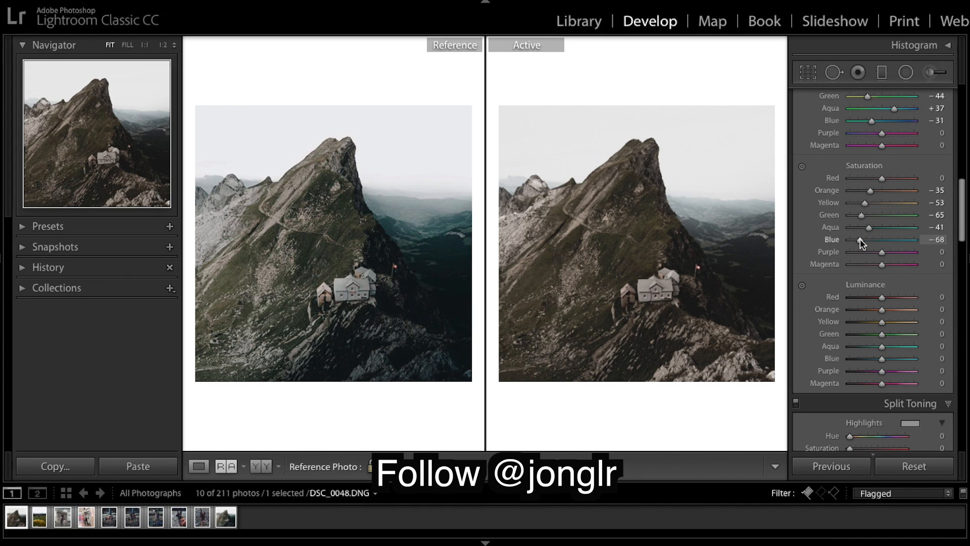
Step: Set HSL luminance for Orange to -6, Yellow to +87 and Green to -90
{"action": "scroll", "coordinate": [869, 248], "scroll_direction": "down", "scroll_amount": 2}
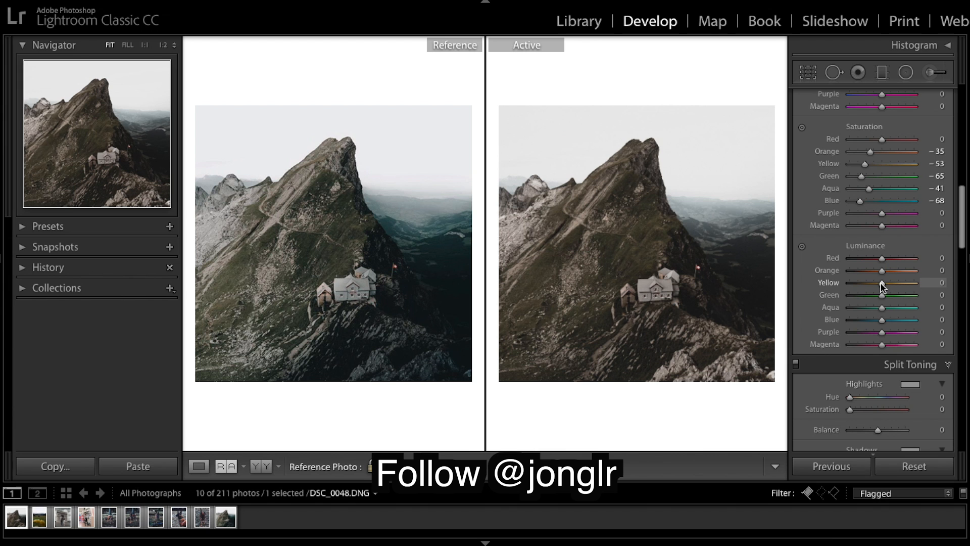
{"action": "mouse_move", "coordinate": [883, 283]}
{"action": "left_mouse_down"}
{"action": "mouse_move", "coordinate": [929, 292]}
{"action": "mouse_move", "coordinate": [891, 296]}
{"action": "mouse_move", "coordinate": [911, 292]}
{"action": "mouse_move", "coordinate": [883, 274]}
{"action": "left_mouse_up"}
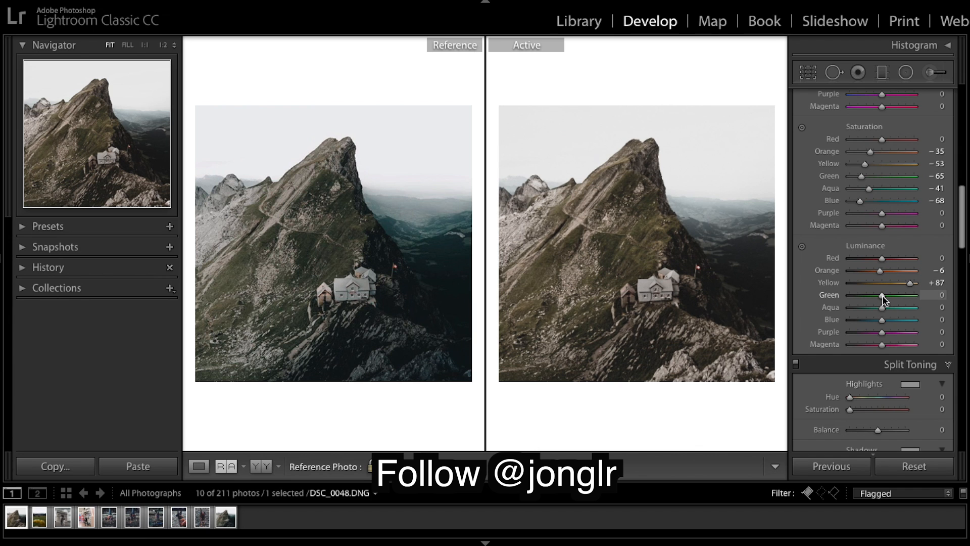
{"action": "left_click_drag", "start_coordinate": [882, 294], "coordinate": [854, 297]}
Step: Split-tone the shadows with Hue 215 and Saturation 13, and the highlights with Hue 220 and Saturation 3
{"action": "scroll", "coordinate": [868, 303], "scroll_direction": "down", "scroll_amount": 5}
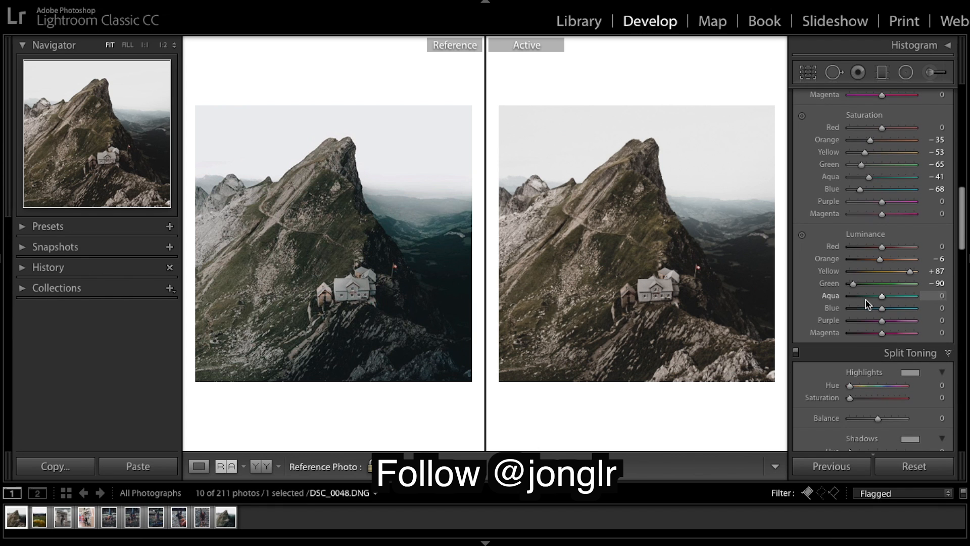
{"action": "scroll", "coordinate": [896, 294], "scroll_direction": "down", "scroll_amount": 6}
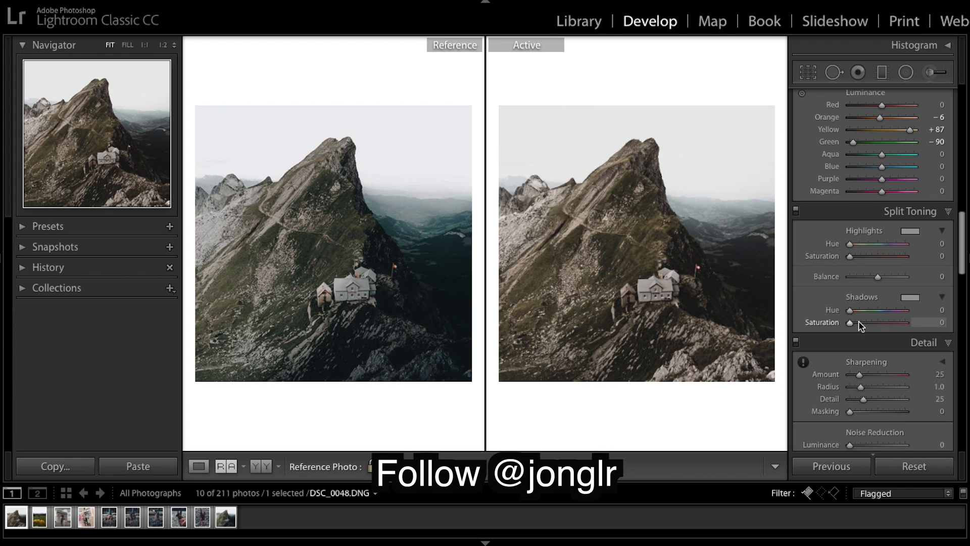
{"action": "left_click", "coordinate": [882, 311]}
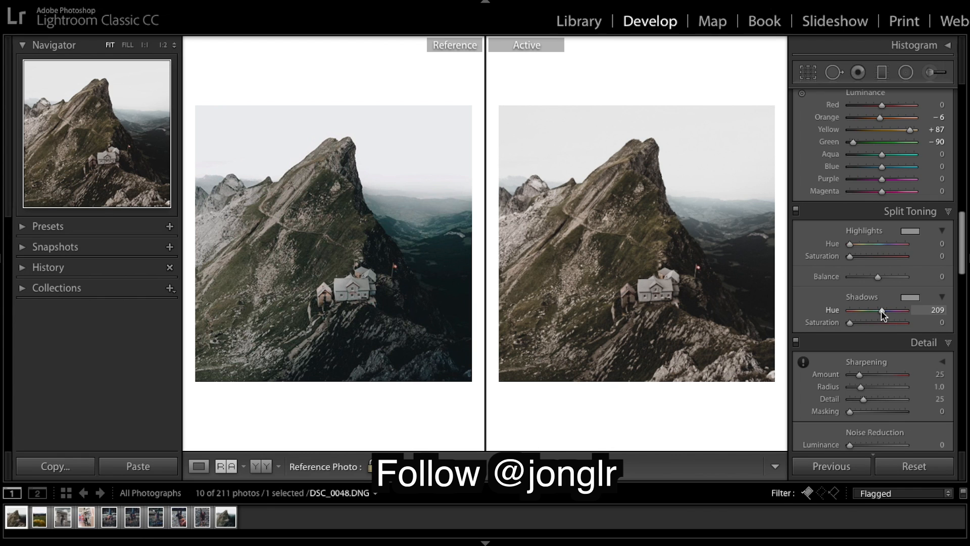
{"action": "left_click_drag", "start_coordinate": [886, 314], "coordinate": [883, 311]}
{"action": "left_click_drag", "start_coordinate": [884, 315], "coordinate": [883, 315]}
{"action": "left_click", "coordinate": [938, 312]}
{"action": "type", "text": "215"}
{"action": "key", "text": "Return"}
{"action": "left_click_drag", "start_coordinate": [850, 323], "coordinate": [861, 323]}
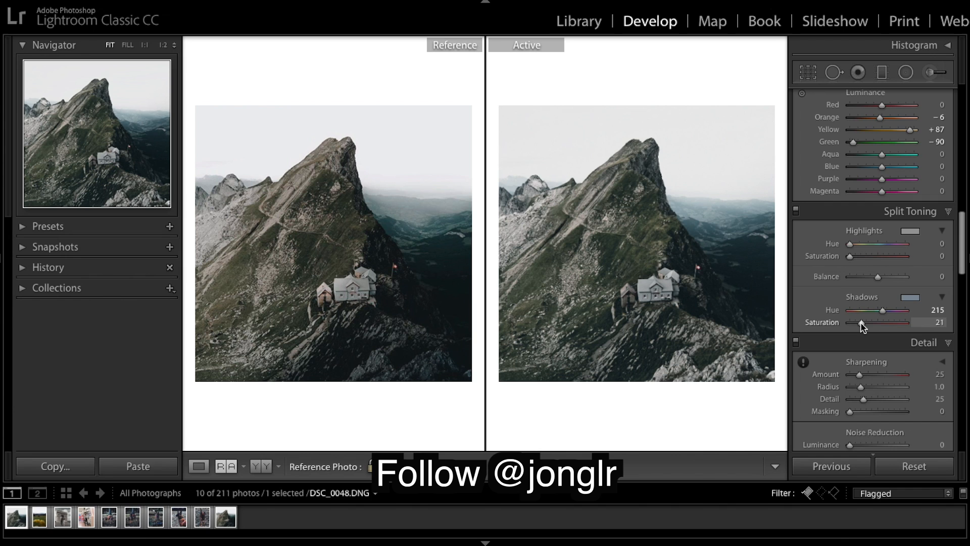
{"action": "left_click_drag", "start_coordinate": [861, 323], "coordinate": [858, 323]}
{"action": "left_click_drag", "start_coordinate": [859, 326], "coordinate": [858, 327]}
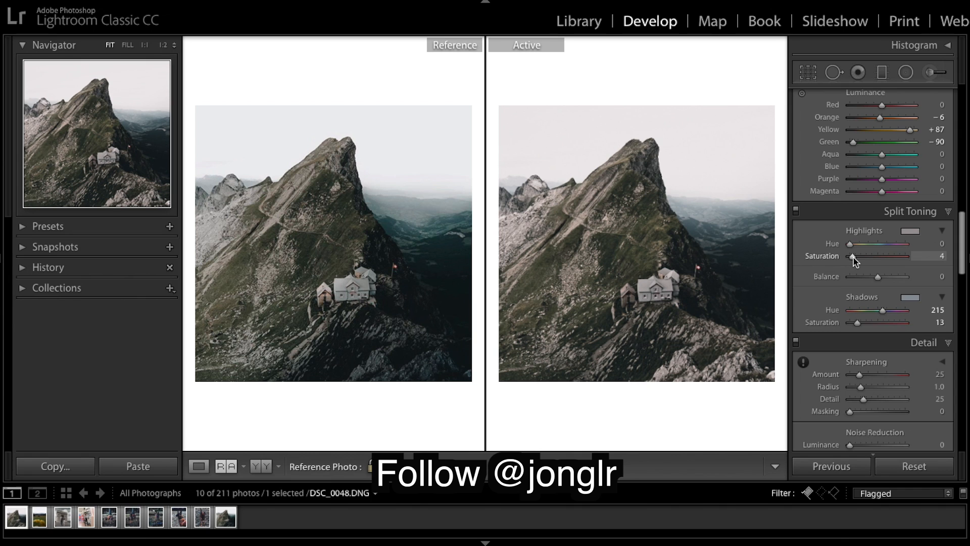
{"action": "left_click_drag", "start_coordinate": [850, 248], "coordinate": [883, 245]}
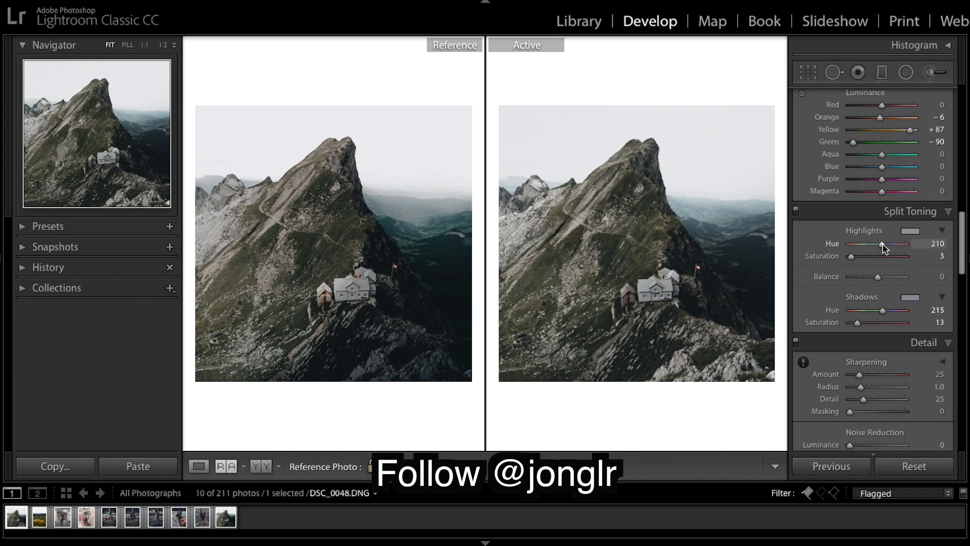
{"action": "left_click_drag", "start_coordinate": [883, 246], "coordinate": [885, 247]}
Step: Set sharpening Amount to 45 and Masking to 63, previewing the mask while adjusting
{"action": "scroll", "coordinate": [928, 291], "scroll_direction": "down", "scroll_amount": 8}
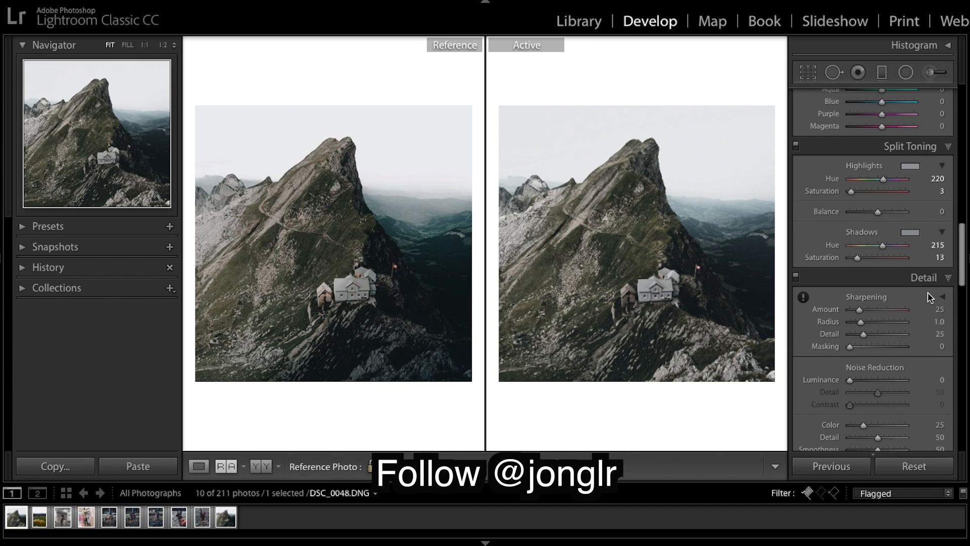
{"action": "scroll", "coordinate": [928, 292], "scroll_direction": "down", "scroll_amount": 2}
{"action": "scroll", "coordinate": [928, 293], "scroll_direction": "up", "scroll_amount": 2}
{"action": "left_click", "coordinate": [874, 272]}
{"action": "left_click_drag", "start_coordinate": [873, 273], "coordinate": [867, 273]}
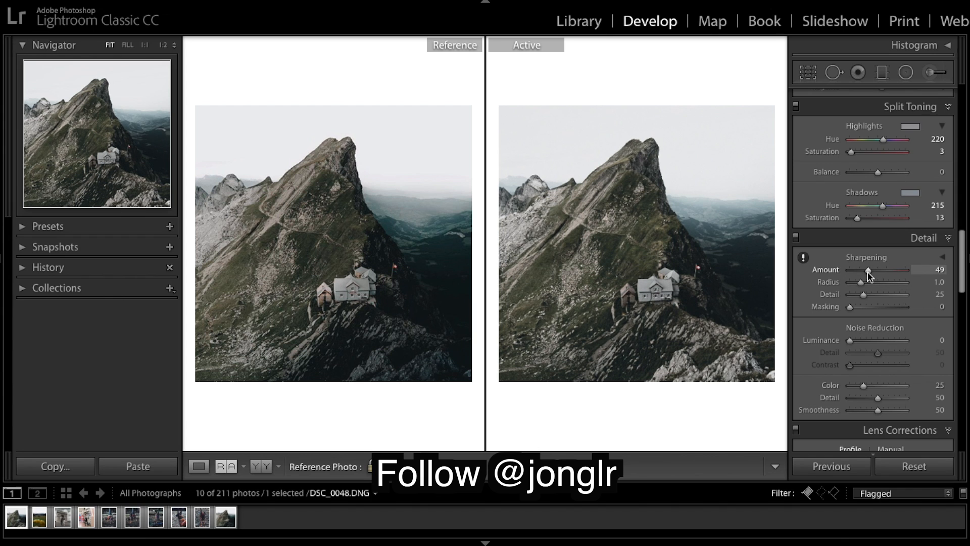
{"action": "left_click_drag", "start_coordinate": [868, 273], "coordinate": [867, 274]}
{"action": "left_click", "coordinate": [880, 305]}
{"action": "left_click_drag", "start_coordinate": [879, 307], "coordinate": [883, 310]}
{"action": "key", "text": "alt"}
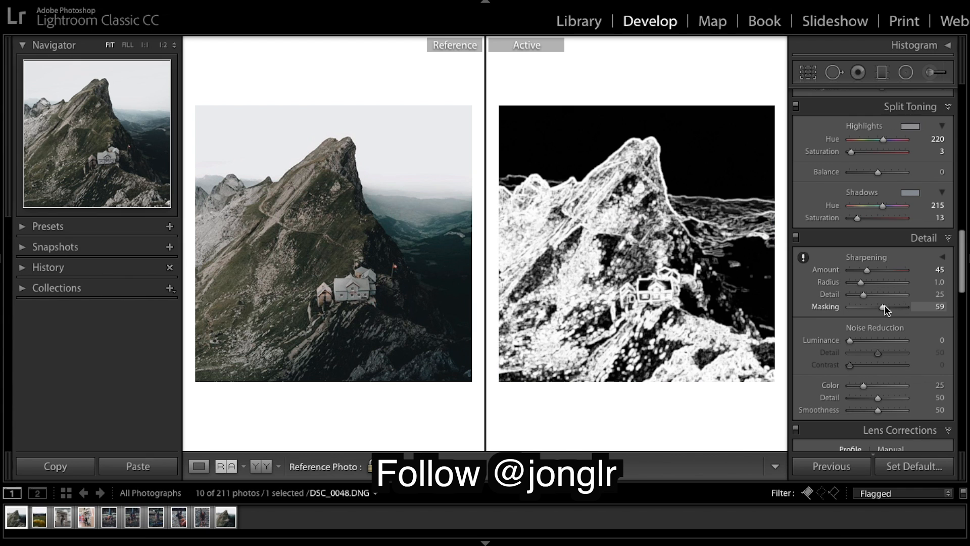
{"action": "left_click_drag", "start_coordinate": [883, 309], "coordinate": [885, 309]}
{"action": "scroll", "coordinate": [893, 320], "scroll_direction": "down", "scroll_amount": 2}
{"action": "scroll", "coordinate": [893, 319], "scroll_direction": "down", "scroll_amount": 1}
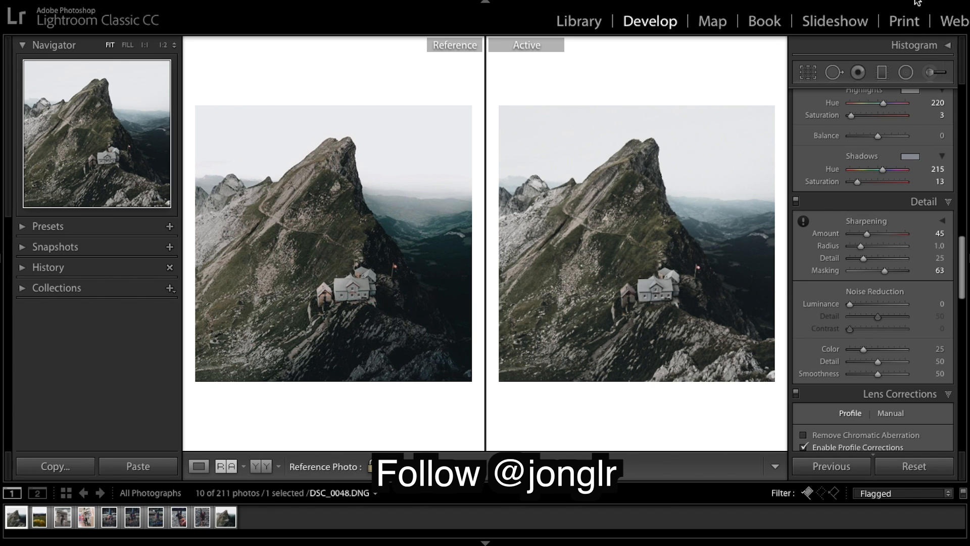
Step: Add a new graduated filter angled diagonally across the slope just below the hut
{"action": "left_click", "coordinate": [882, 72]}
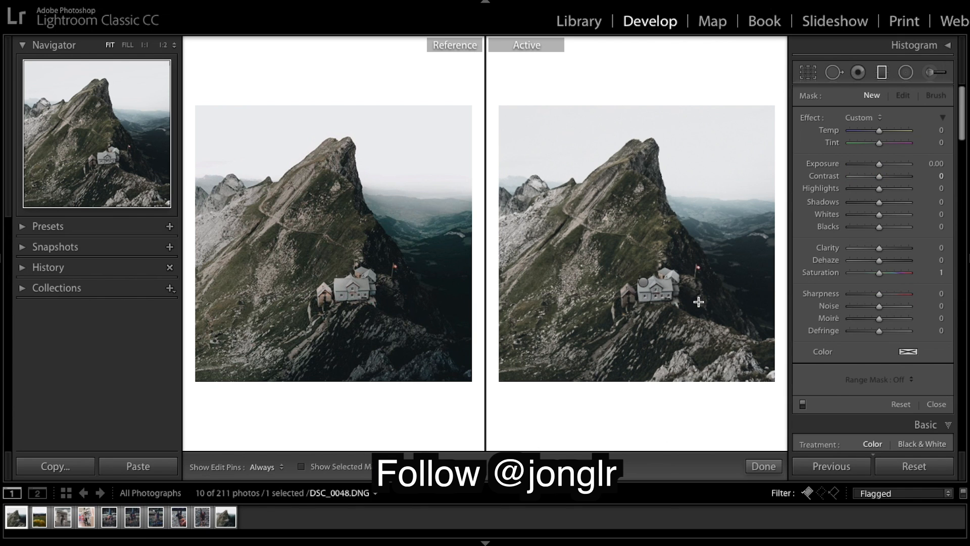
{"action": "left_click_drag", "start_coordinate": [705, 303], "coordinate": [686, 306]}
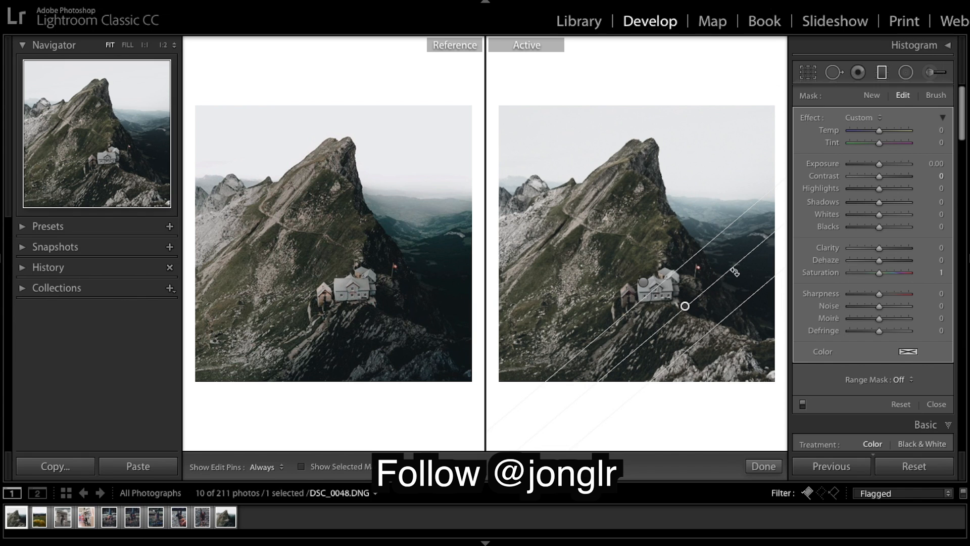
{"action": "left_click_drag", "start_coordinate": [686, 305], "coordinate": [683, 305]}
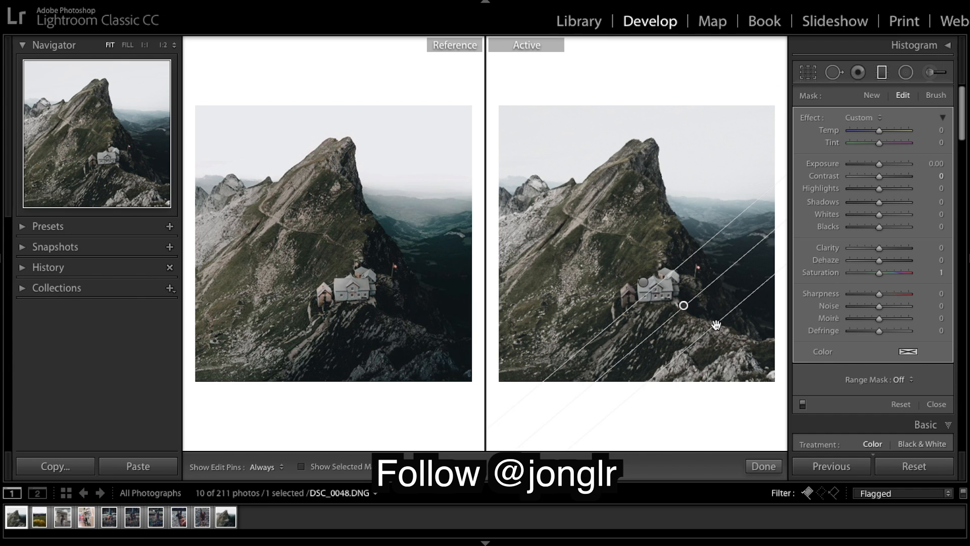
{"action": "left_click_drag", "start_coordinate": [717, 326], "coordinate": [718, 328]}
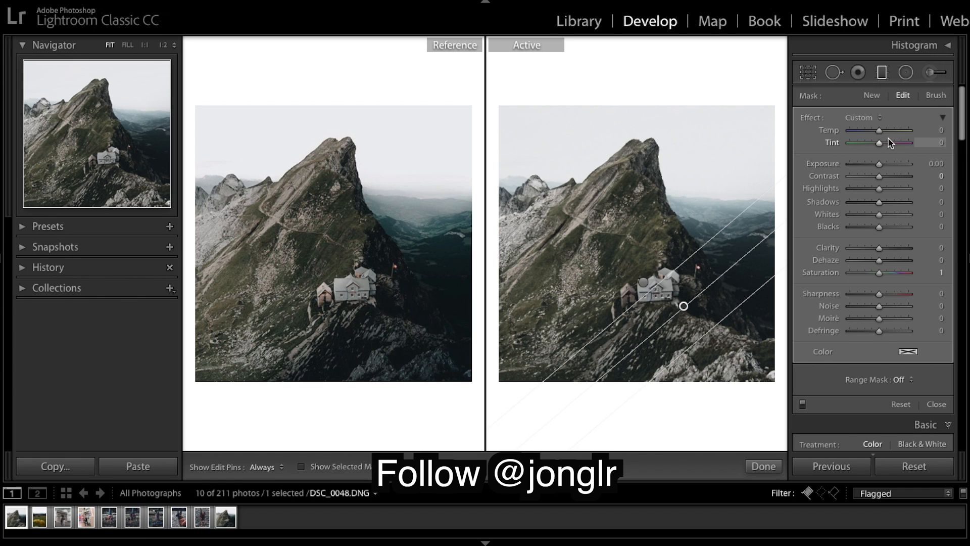
Step: Set the new filter's Exposure to -0.48, Highlights to -100, Shadows to -11 and Whites to -61
{"action": "left_click_drag", "start_coordinate": [880, 165], "coordinate": [876, 165]}
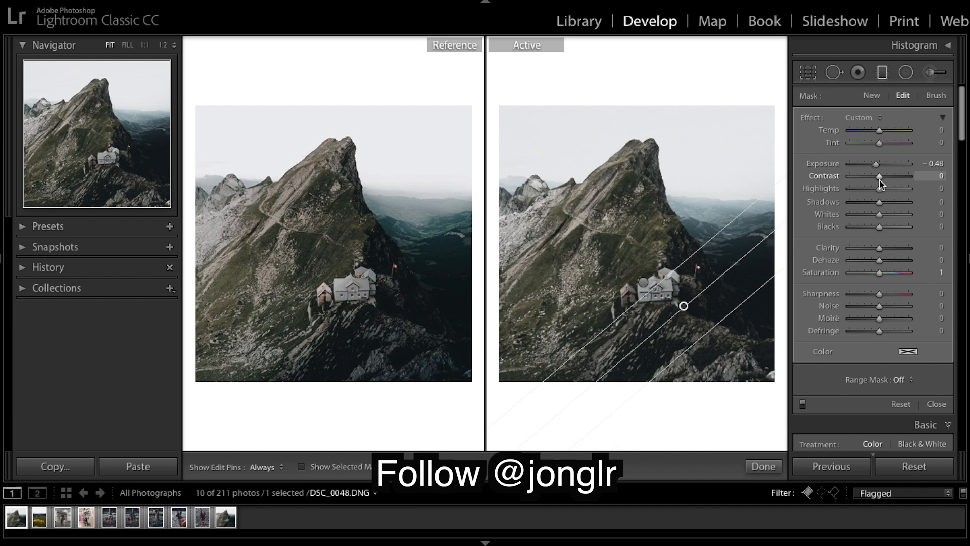
{"action": "left_click_drag", "start_coordinate": [879, 187], "coordinate": [804, 188]}
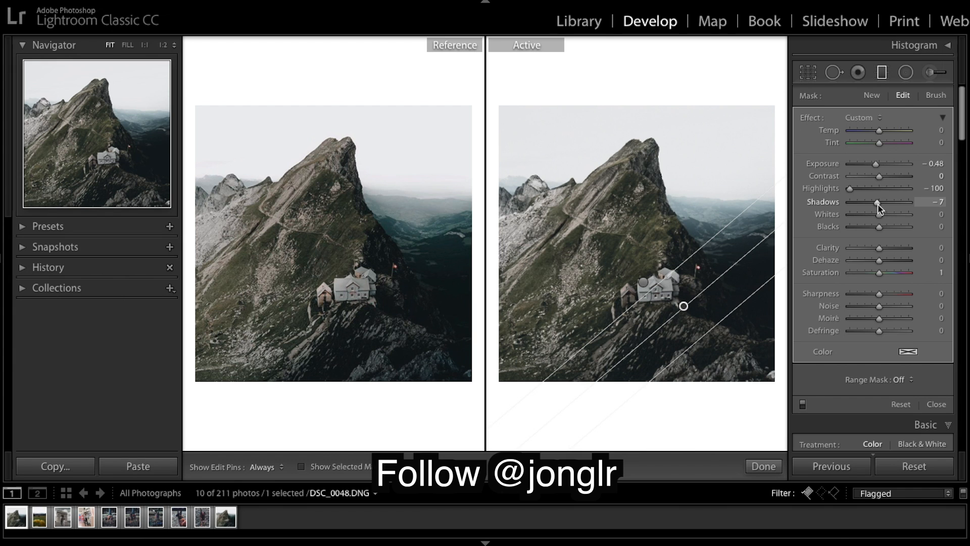
{"action": "left_click_drag", "start_coordinate": [878, 205], "coordinate": [876, 204]}
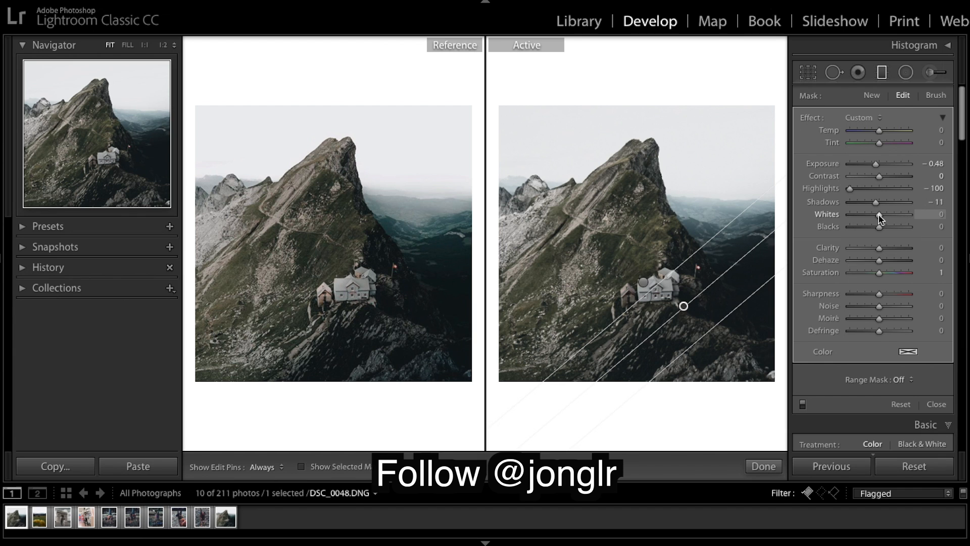
{"action": "left_click_drag", "start_coordinate": [880, 219], "coordinate": [863, 222]}
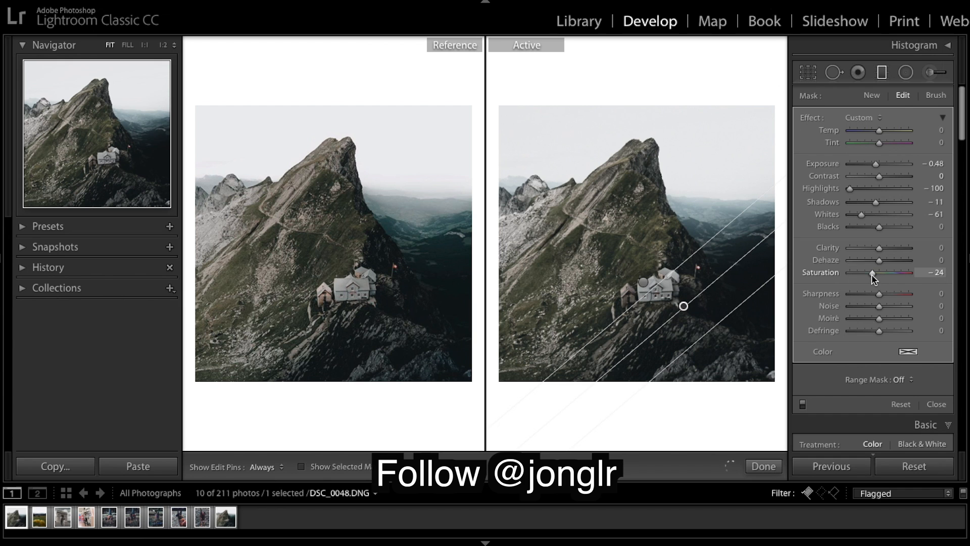
Step: Set the graduated filter's Saturation to -34 and close the filter tool
{"action": "left_click_drag", "start_coordinate": [871, 274], "coordinate": [867, 277]}
{"action": "left_click", "coordinate": [762, 465]}
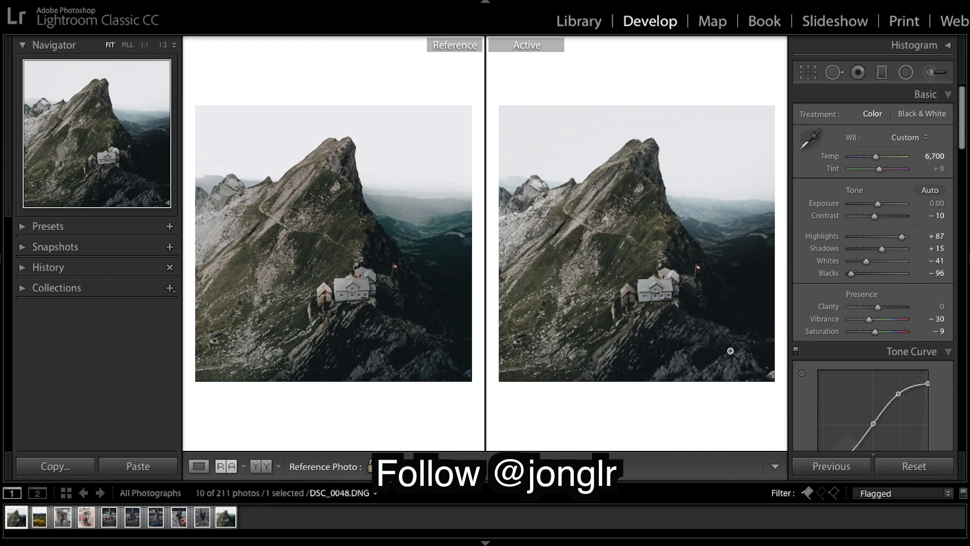
Step: Toggle between the before and after views to compare the edit against the reference
{"action": "key", "text": "backslash"}
{"action": "key", "text": "backslash"}
{"action": "key", "text": "backslash"}
{"action": "key", "text": "backslash"}
Step: With an Adjustment Brush set to Contrast 30 and Blacks -75, paint over the mountain peak and its ridge
{"action": "left_click", "coordinate": [929, 72]}
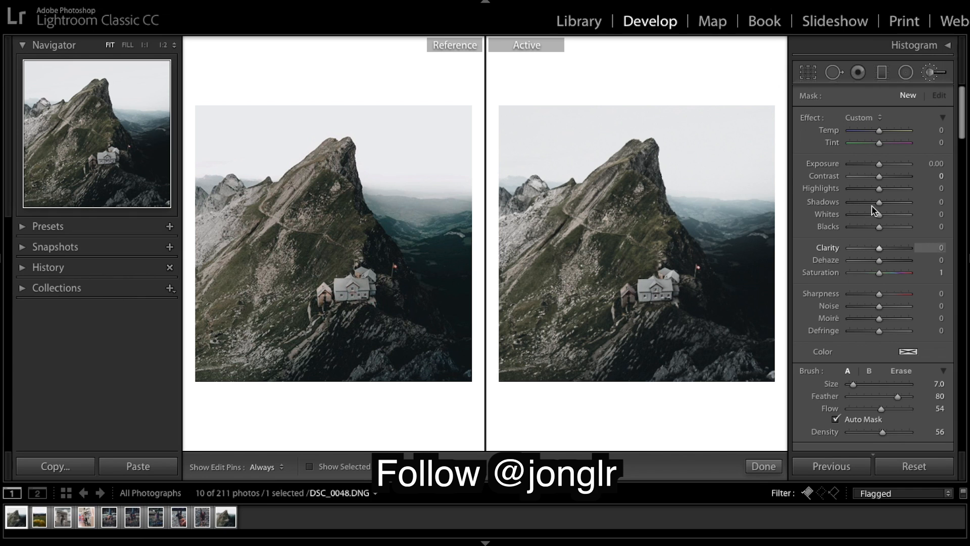
{"action": "left_click_drag", "start_coordinate": [879, 229], "coordinate": [859, 230]}
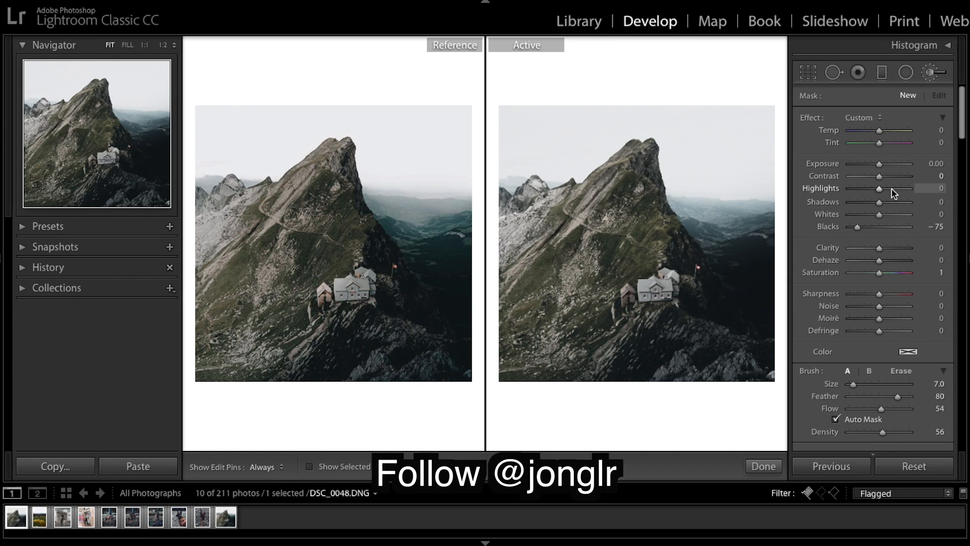
{"action": "left_click_drag", "start_coordinate": [879, 177], "coordinate": [889, 180]}
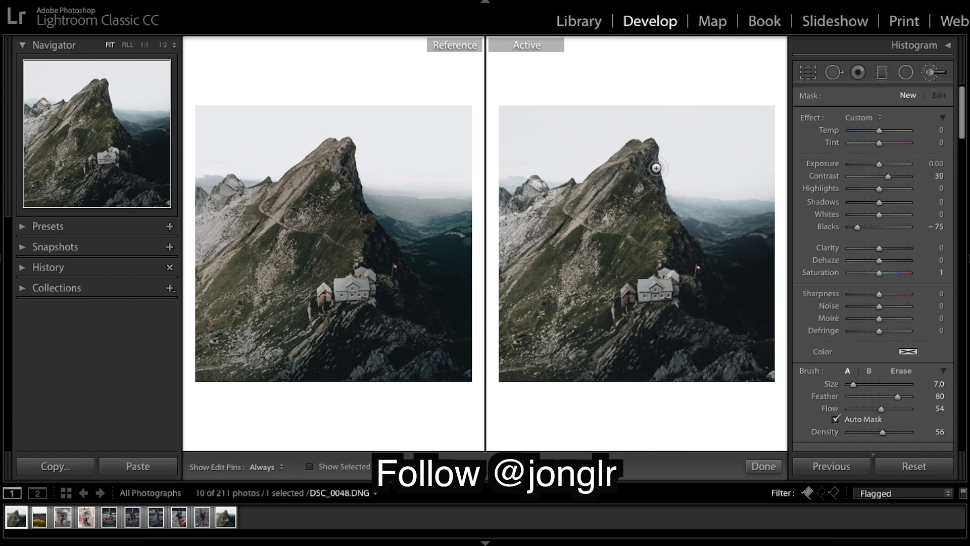
{"action": "mouse_move", "coordinate": [652, 160]}
{"action": "left_mouse_down"}
{"action": "mouse_move", "coordinate": [656, 188]}
{"action": "mouse_move", "coordinate": [654, 168]}
{"action": "mouse_move", "coordinate": [663, 207]}
{"action": "mouse_move", "coordinate": [697, 225]}
{"action": "mouse_move", "coordinate": [667, 208]}
{"action": "mouse_move", "coordinate": [679, 258]}
{"action": "mouse_move", "coordinate": [682, 232]}
{"action": "mouse_move", "coordinate": [730, 238]}
{"action": "mouse_move", "coordinate": [685, 236]}
{"action": "mouse_move", "coordinate": [693, 255]}
{"action": "mouse_move", "coordinate": [712, 260]}
{"action": "mouse_move", "coordinate": [692, 265]}
{"action": "left_mouse_up"}
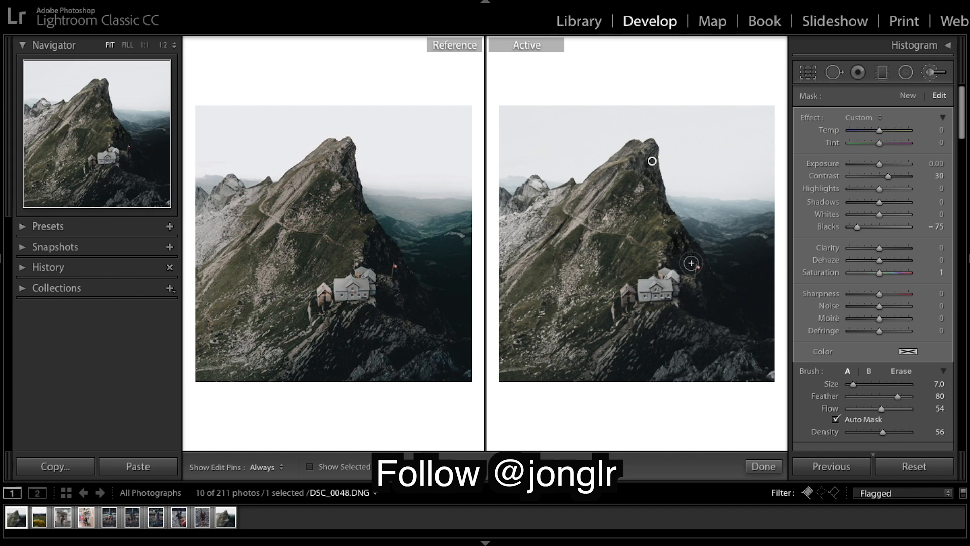
{"action": "left_click_drag", "start_coordinate": [655, 181], "coordinate": [652, 166]}
{"action": "mouse_move", "coordinate": [664, 202]}
{"action": "left_mouse_down"}
{"action": "mouse_move", "coordinate": [663, 192]}
{"action": "mouse_move", "coordinate": [679, 222]}
{"action": "left_mouse_up"}
{"action": "left_click_drag", "start_coordinate": [654, 193], "coordinate": [656, 195]}
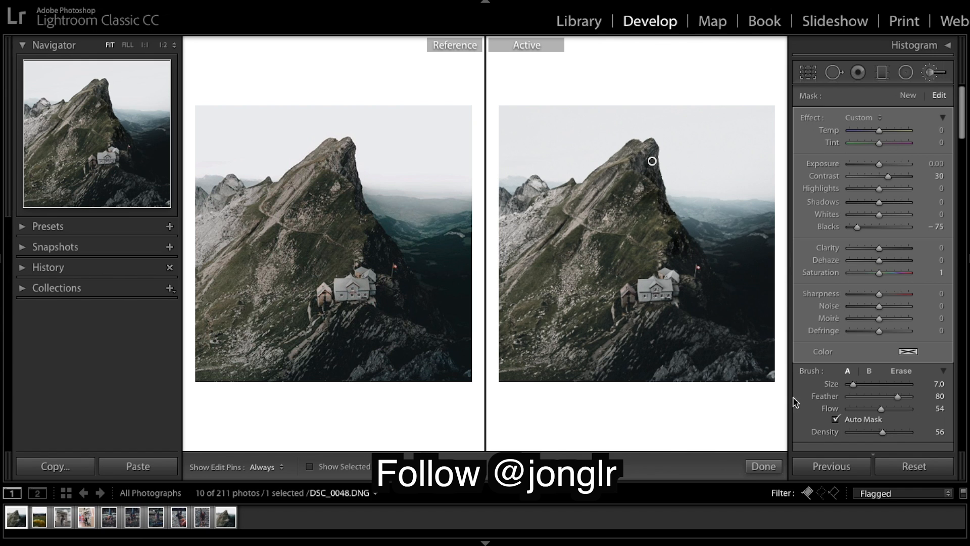
{"action": "left_click", "coordinate": [763, 466]}
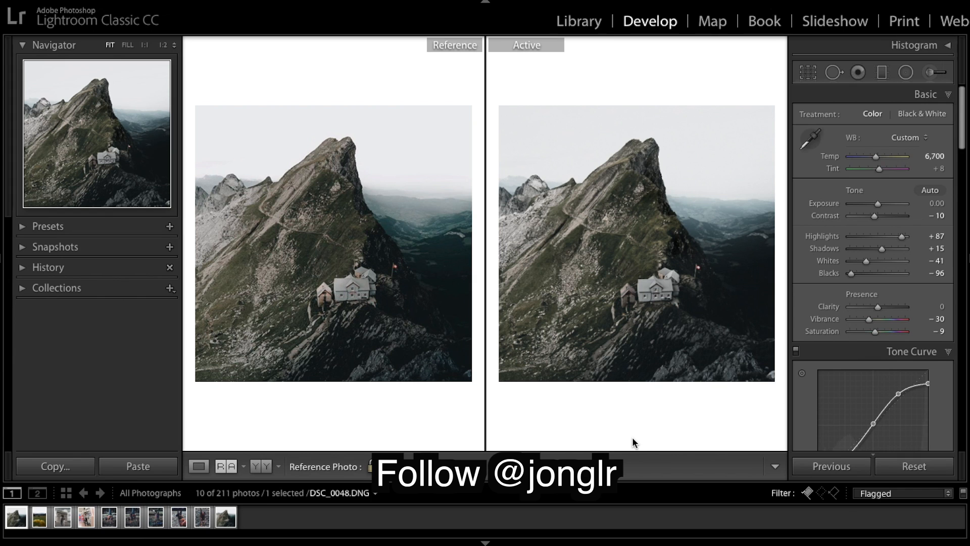
Step: Reopen the Adjustment Brush, select the peak's brush pin and set its Blacks to -64
{"action": "left_click", "coordinate": [928, 72]}
{"action": "left_click", "coordinate": [866, 227]}
{"action": "mouse_move", "coordinate": [866, 226]}
{"action": "left_mouse_down"}
{"action": "mouse_move", "coordinate": [841, 223]}
{"action": "mouse_move", "coordinate": [919, 226]}
{"action": "mouse_move", "coordinate": [864, 221]}
{"action": "left_mouse_up"}
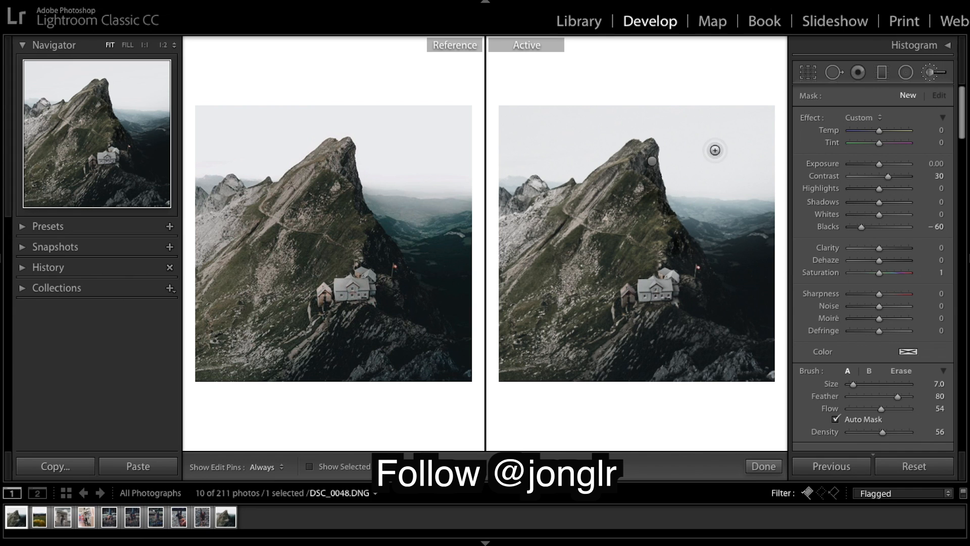
{"action": "left_click", "coordinate": [652, 160]}
{"action": "mouse_move", "coordinate": [850, 229]}
{"action": "left_mouse_down"}
{"action": "mouse_move", "coordinate": [904, 229]}
{"action": "mouse_move", "coordinate": [860, 229]}
{"action": "left_mouse_up"}
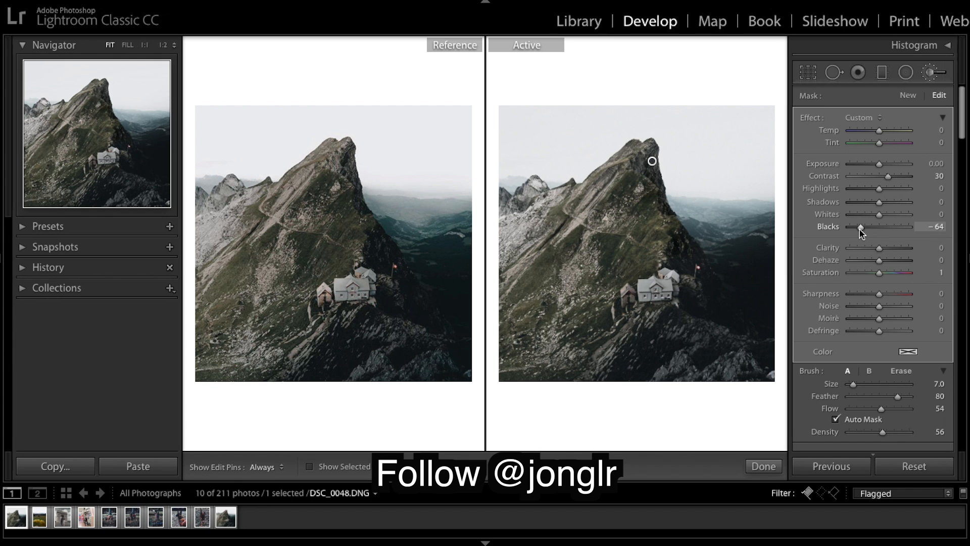
{"action": "left_click", "coordinate": [763, 466]}
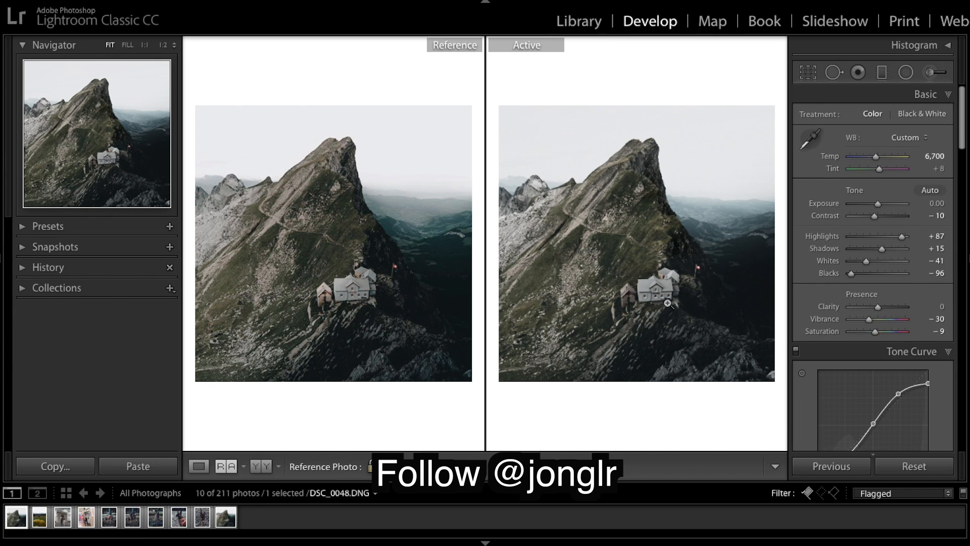
Step: Toggle the before/after view and scroll through the develop panels to review the edits
{"action": "key", "text": "backslash"}
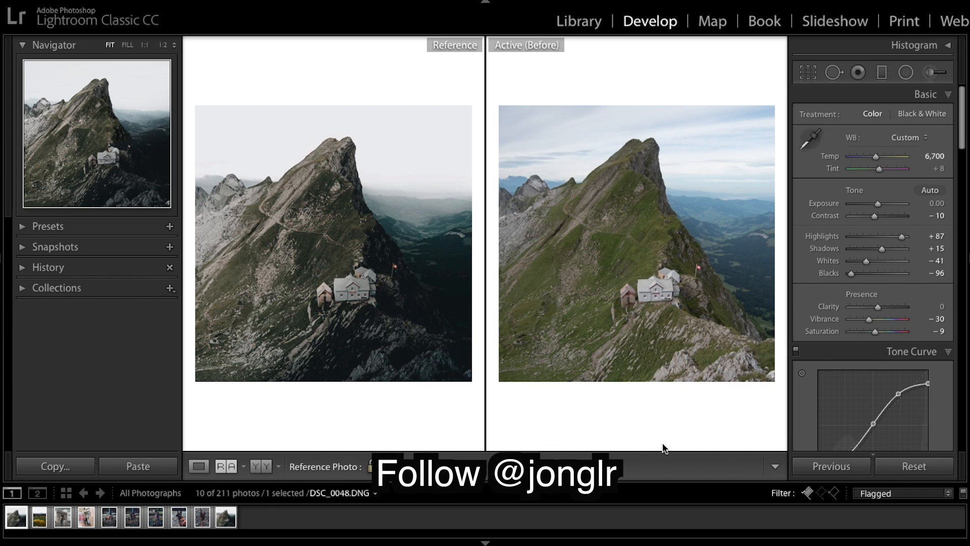
{"action": "key", "text": "backslash"}
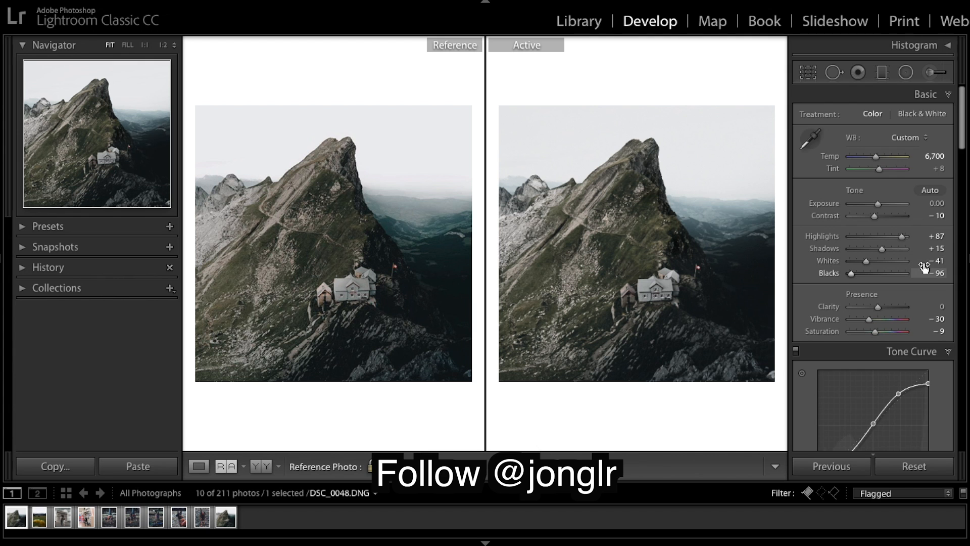
{"action": "scroll", "coordinate": [924, 268], "scroll_direction": "up", "scroll_amount": 1}
{"action": "scroll", "coordinate": [924, 268], "scroll_direction": "down", "scroll_amount": 20}
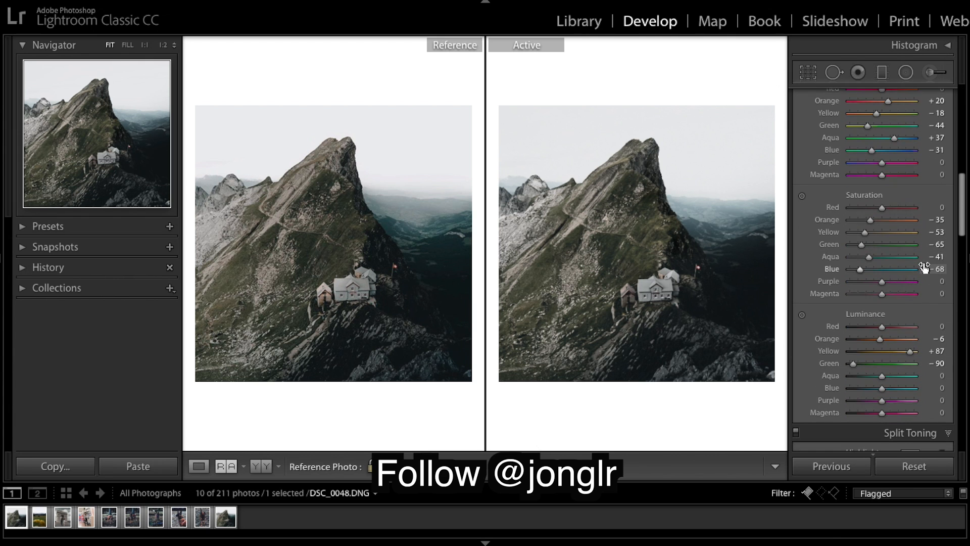
{"action": "scroll", "coordinate": [925, 263], "scroll_direction": "up", "scroll_amount": 20}
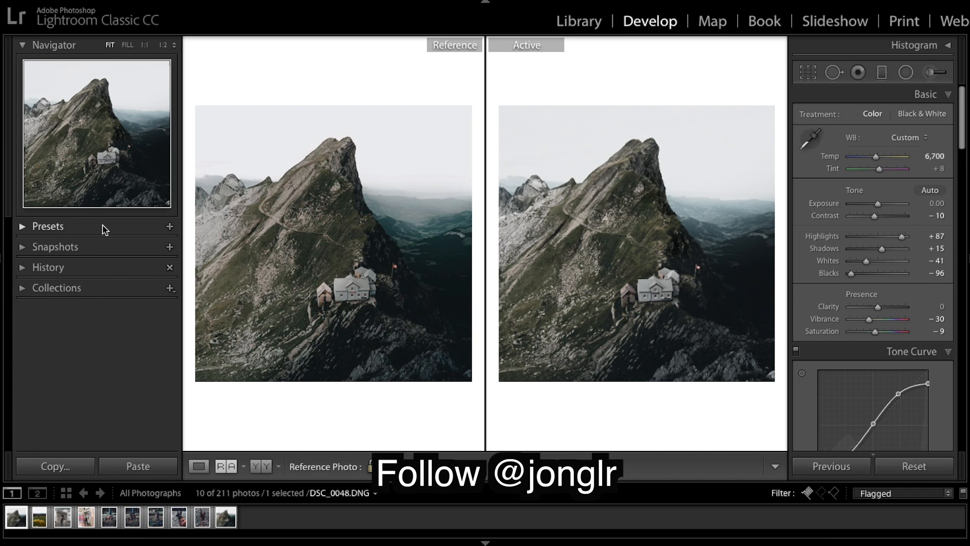
Step: Create a preset named Landscape Warm in User Presets, excluding White Balance, Graduated Filters and Radial Filters
{"action": "left_click", "coordinate": [23, 230]}
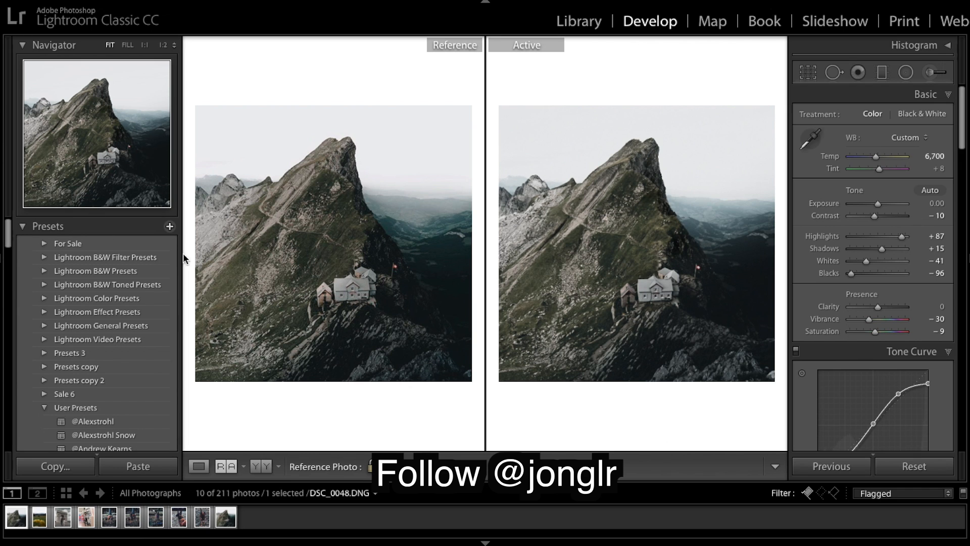
{"action": "left_click", "coordinate": [169, 226]}
{"action": "type", "text": "Landsc"}
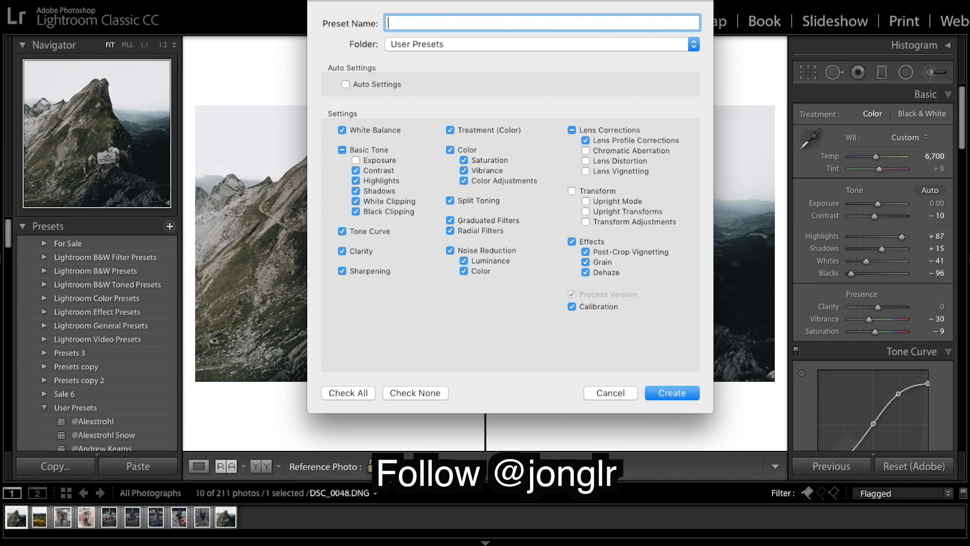
{"action": "type", "text": "ape"}
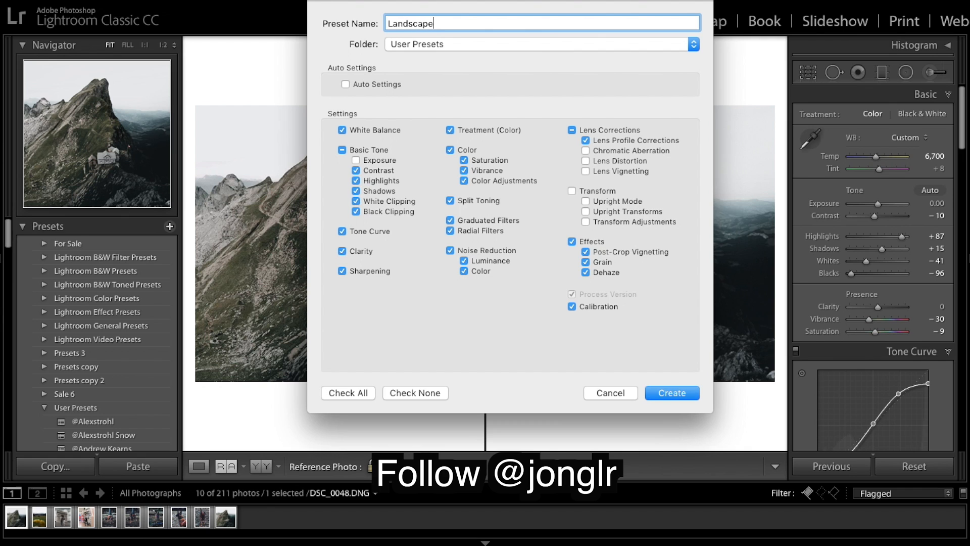
{"action": "type", "text": " Warm"}
{"action": "left_click", "coordinate": [342, 130]}
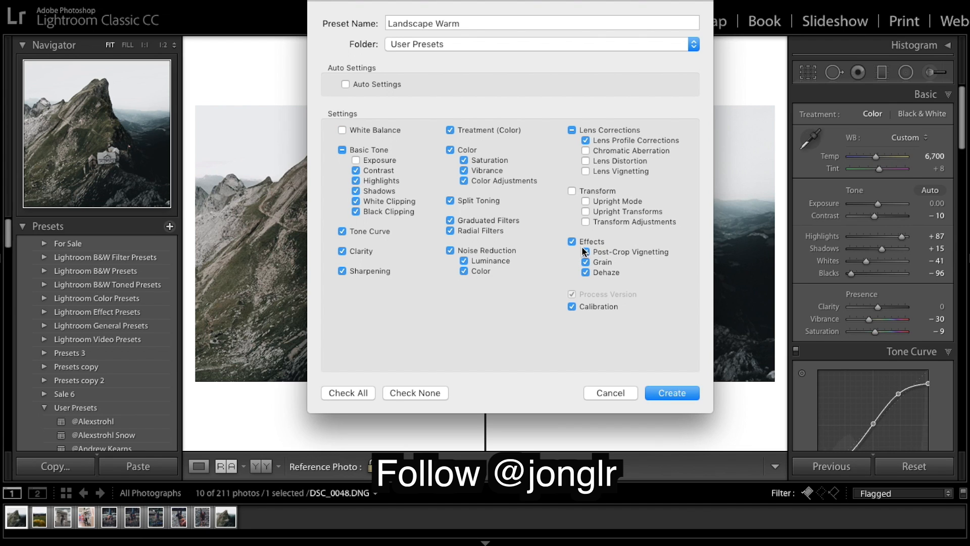
{"action": "left_click", "coordinate": [451, 220]}
{"action": "left_click", "coordinate": [450, 231]}
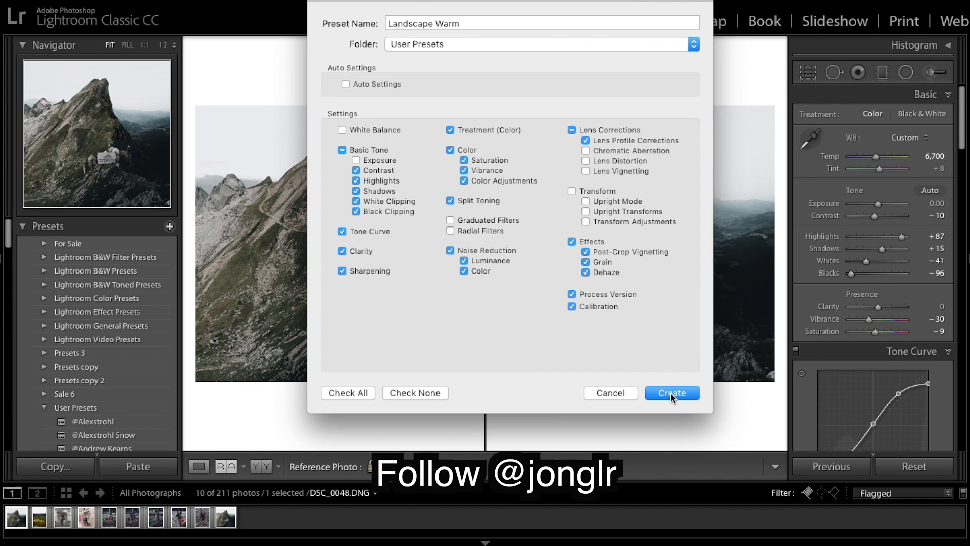
{"action": "left_click", "coordinate": [671, 392]}
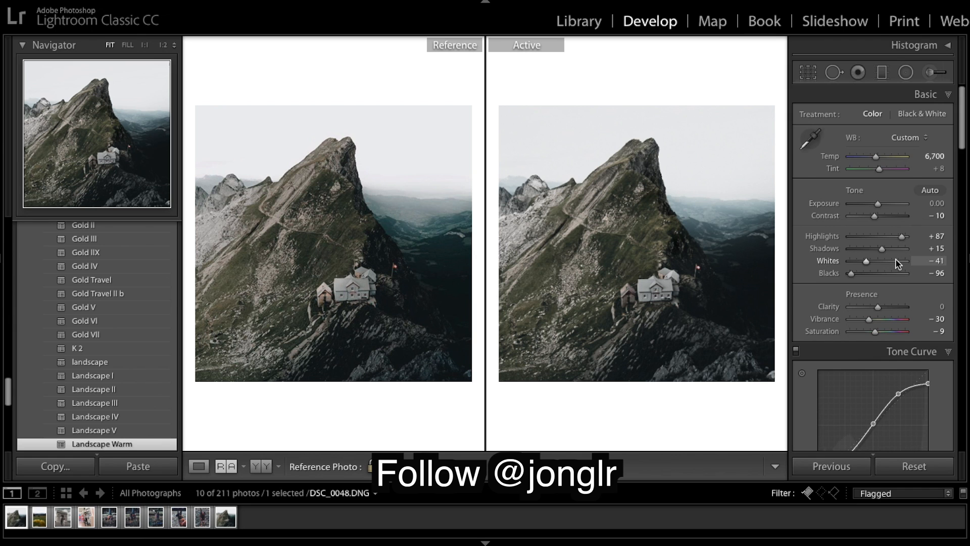
Step: Toggle between the before and after views to compare the final result
{"action": "key", "text": "backslash"}
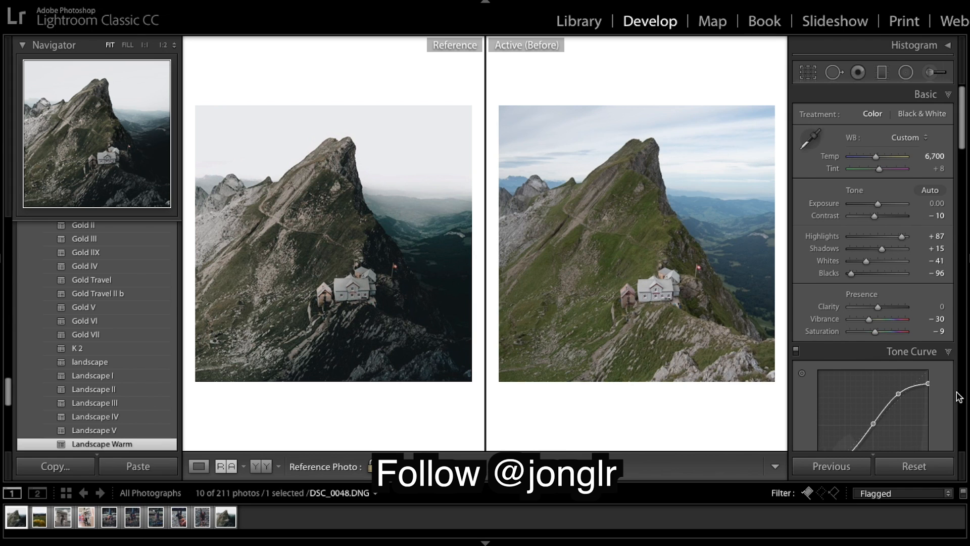
{"action": "key", "text": "backslash"}
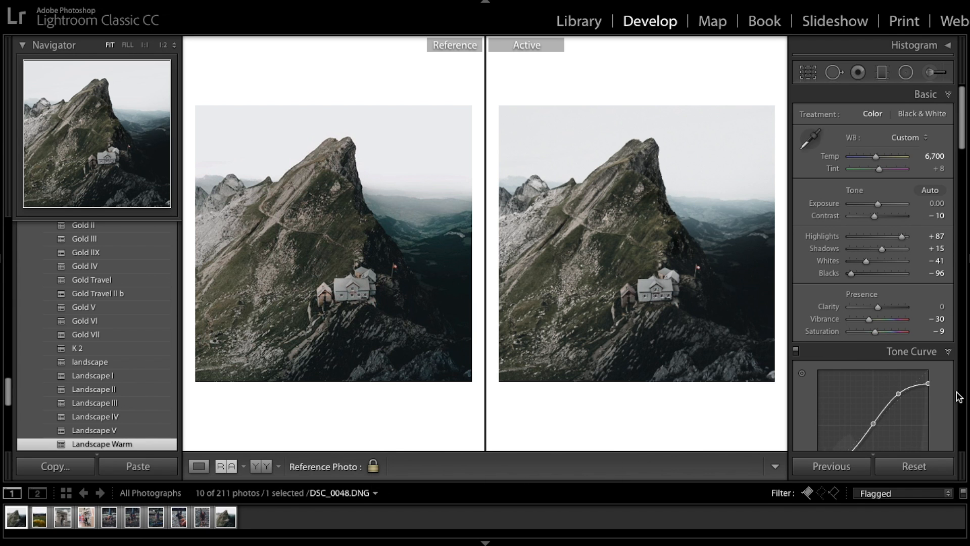
{"action": "key", "text": "backslash"}
{"action": "key", "text": "backslash"}
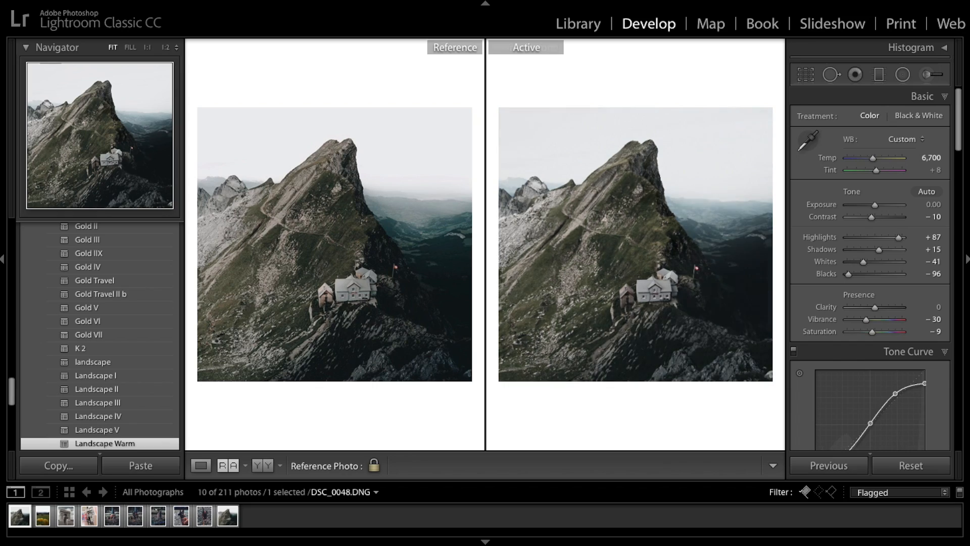